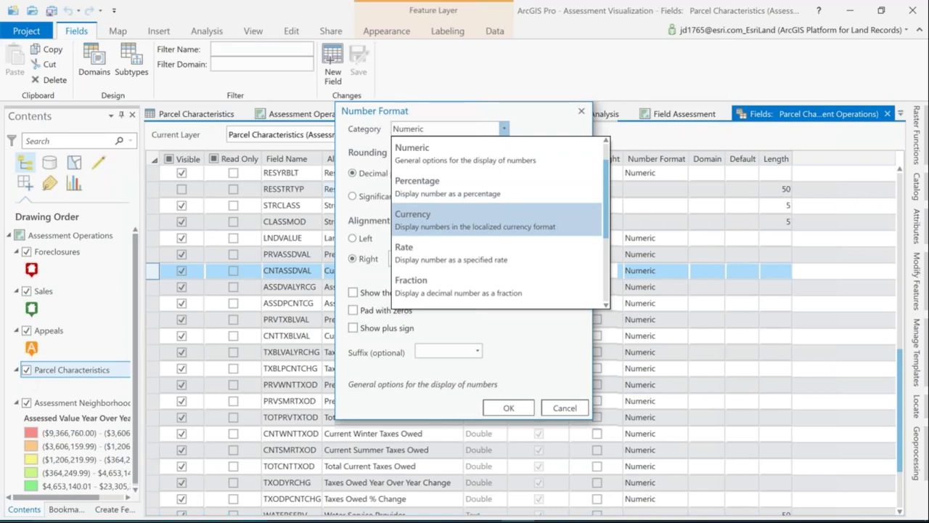
Set the number format of the Current Assessed Value field to Currency.
{"action": "key", "text": "Return"}
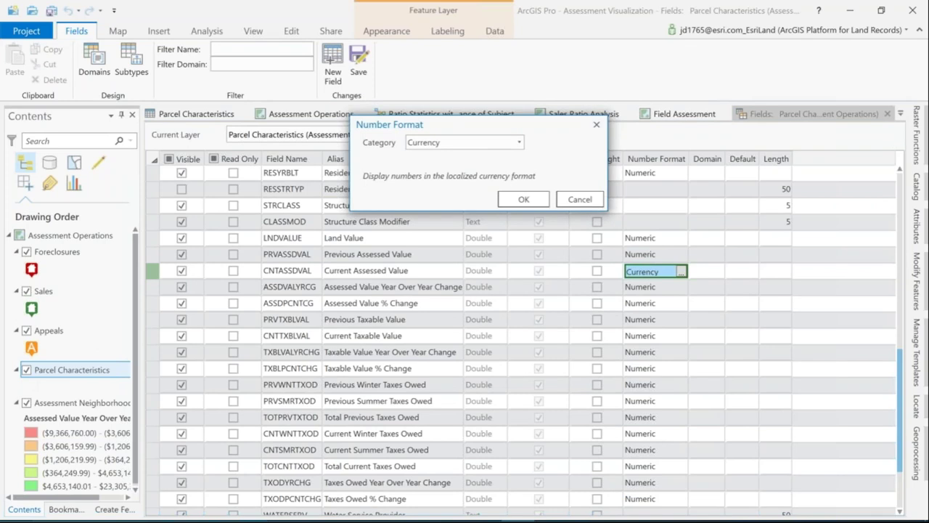
{"action": "key", "text": "Return"}
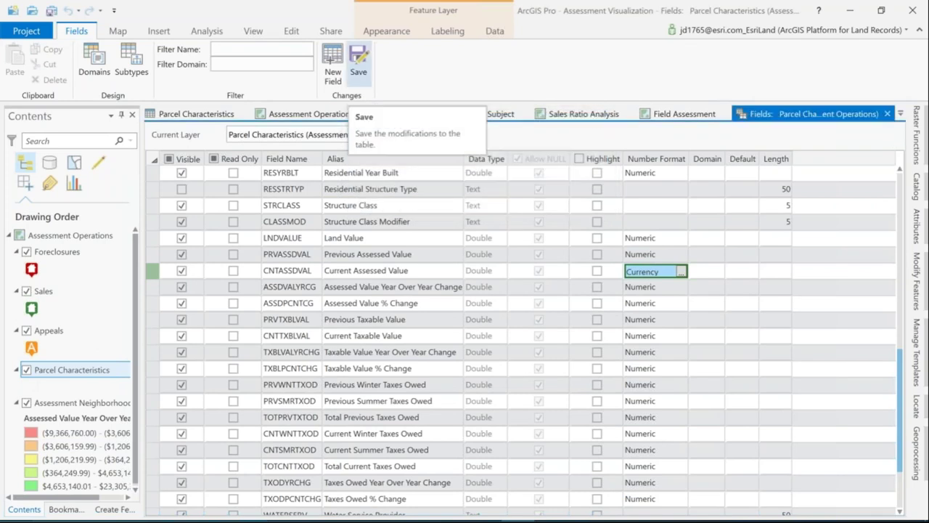
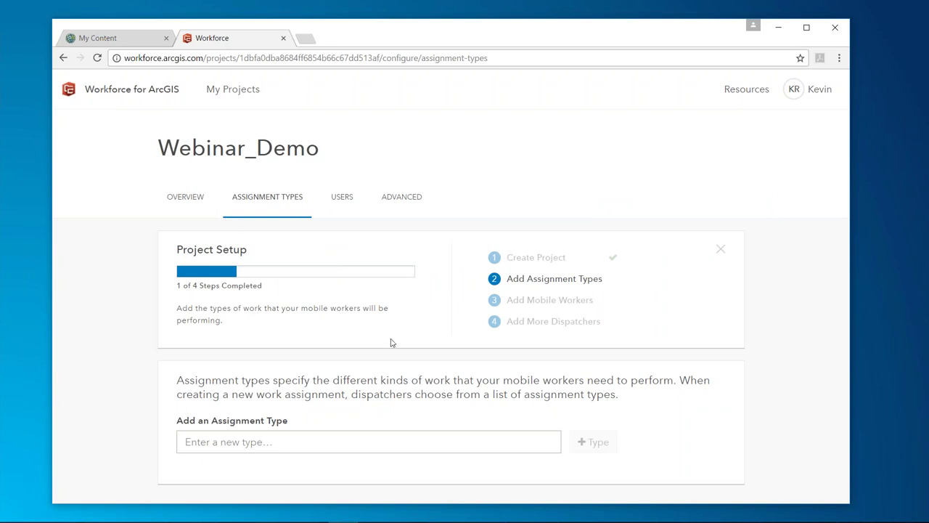
Add an assignment type named Assessor to the Webinar_Demo project.
{"action": "left_click", "coordinate": [259, 444]}
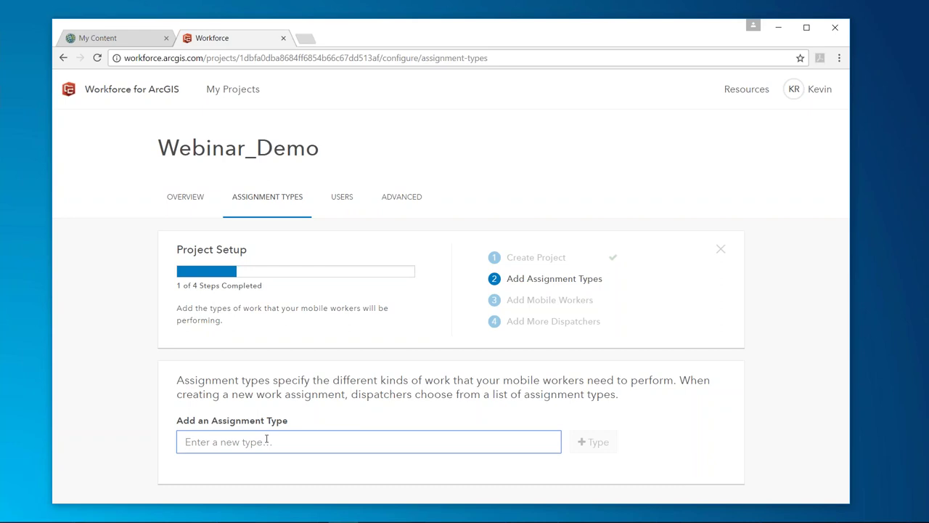
{"action": "type", "text": "A"}
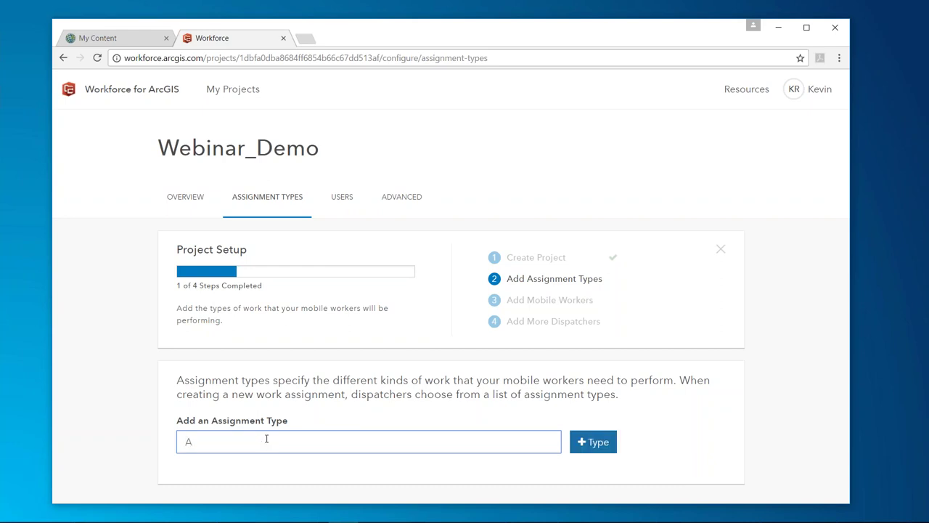
{"action": "type", "text": "ssessor"}
{"action": "left_click", "coordinate": [581, 441]}
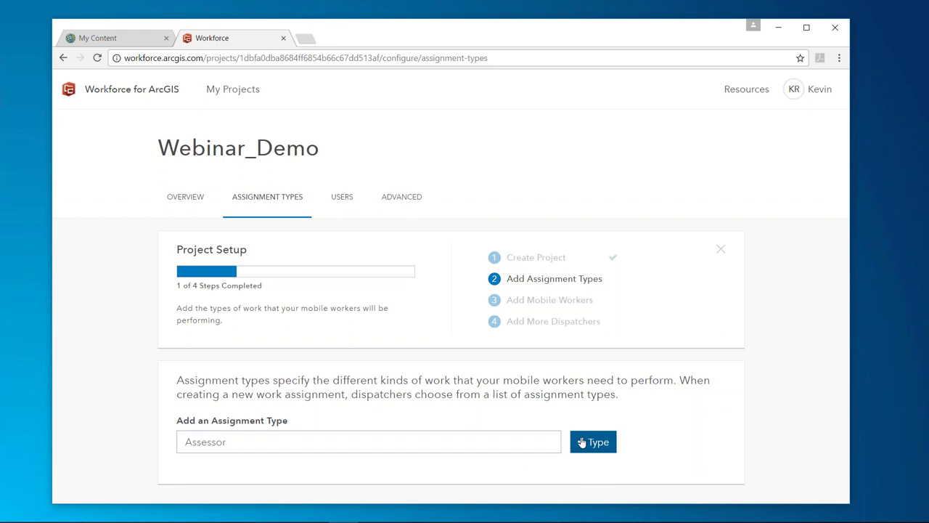
Find the project owner's account among the organization users and add it to the project with the Mobile Worker role.
{"action": "scroll", "coordinate": [621, 396], "scroll_direction": "down", "scroll_amount": 1}
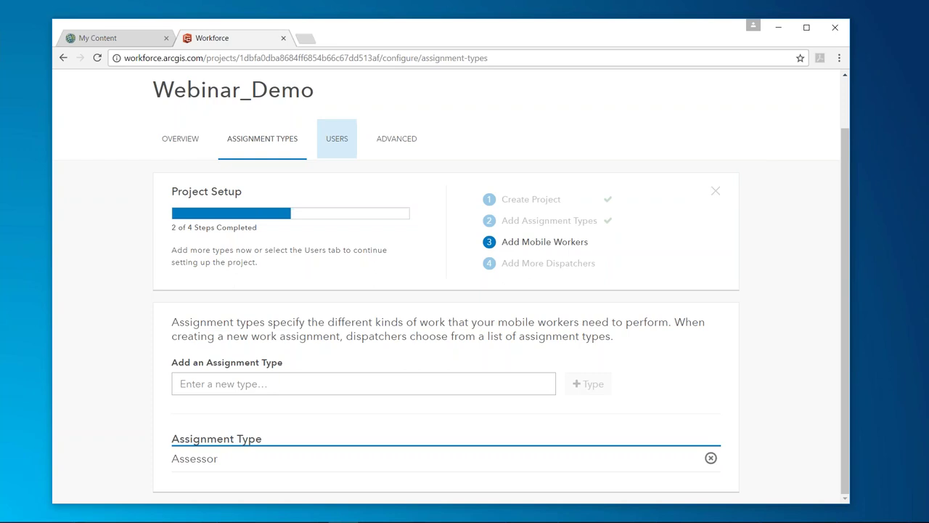
{"action": "left_click", "coordinate": [523, 249]}
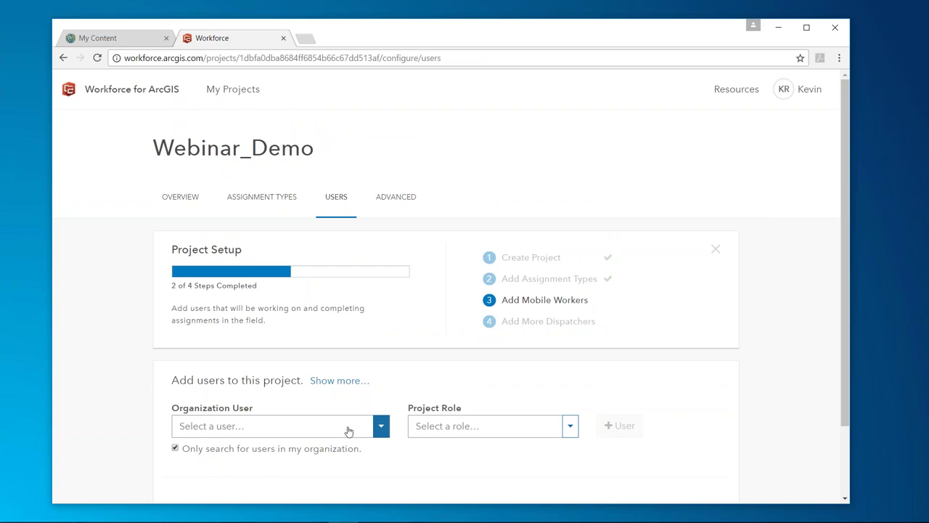
{"action": "left_click", "coordinate": [376, 427]}
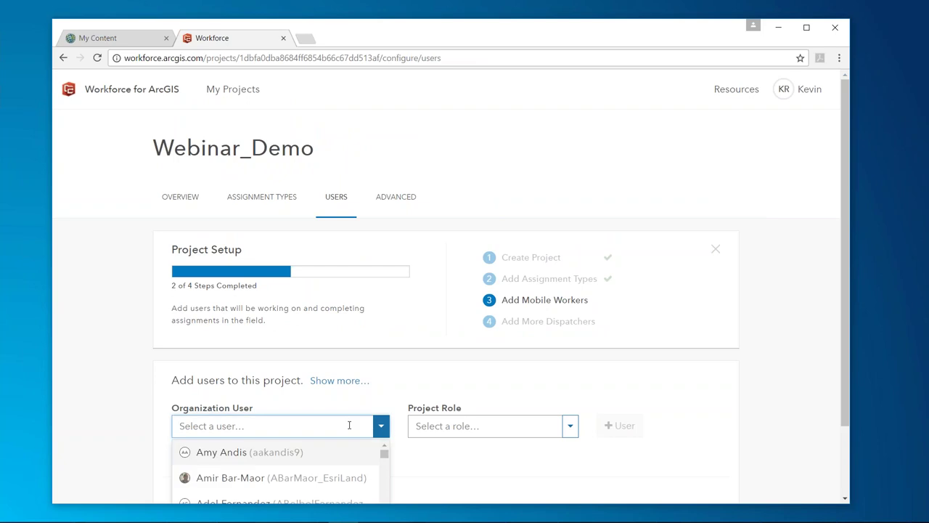
{"action": "type", "text": "kr"}
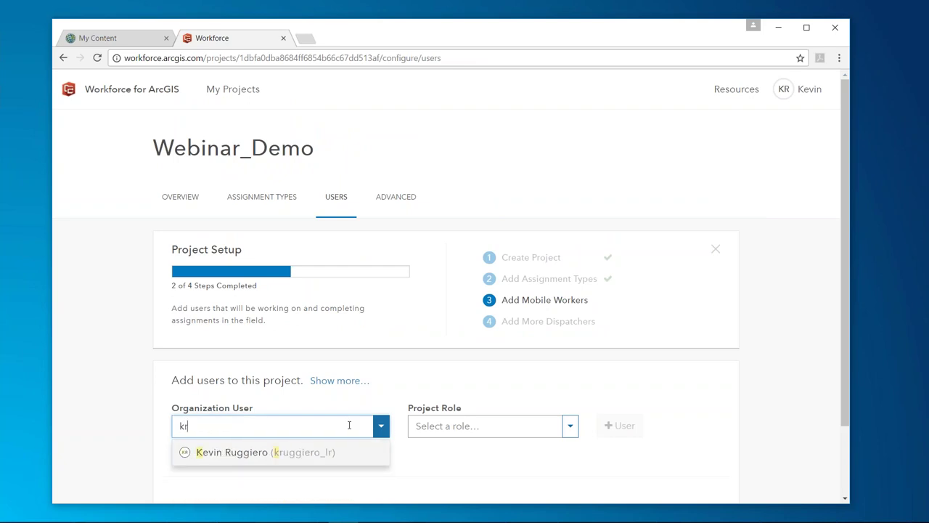
{"action": "left_click", "coordinate": [320, 455]}
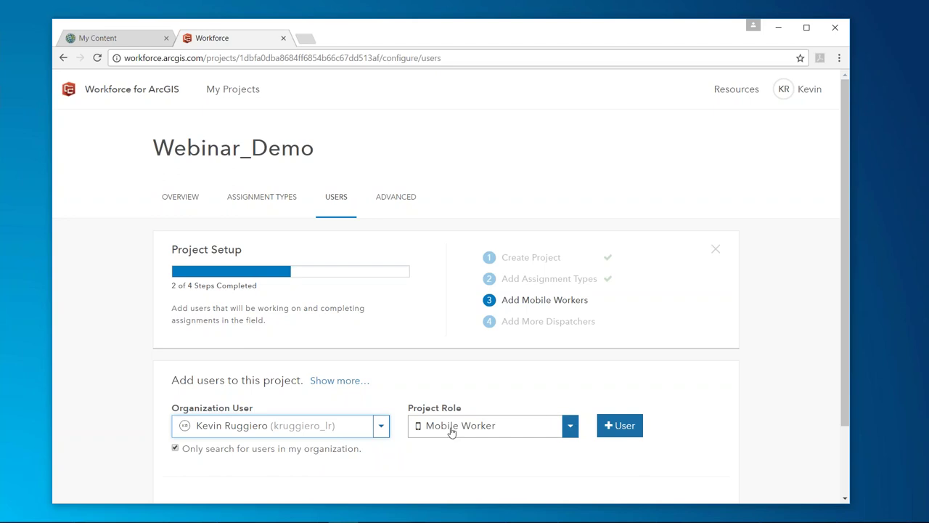
{"action": "left_click", "coordinate": [570, 427]}
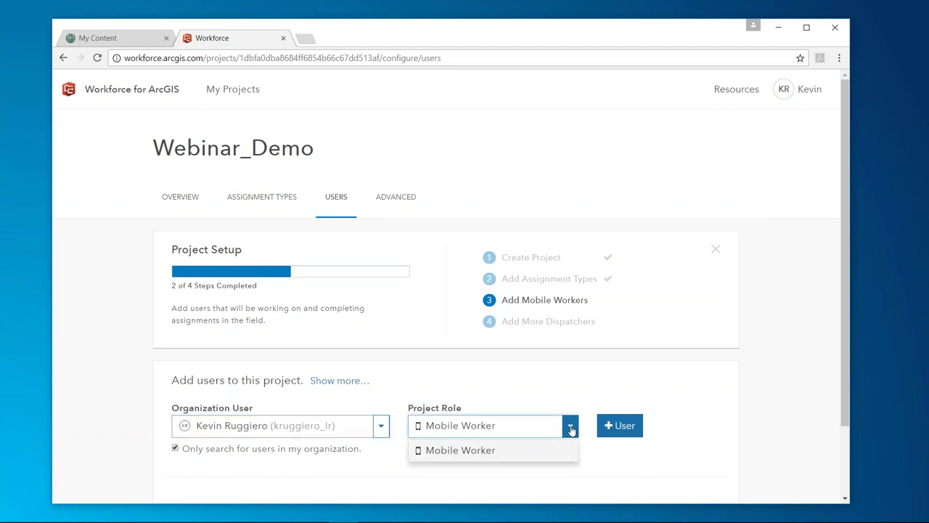
{"action": "left_click", "coordinate": [570, 429]}
{"action": "left_click", "coordinate": [623, 428]}
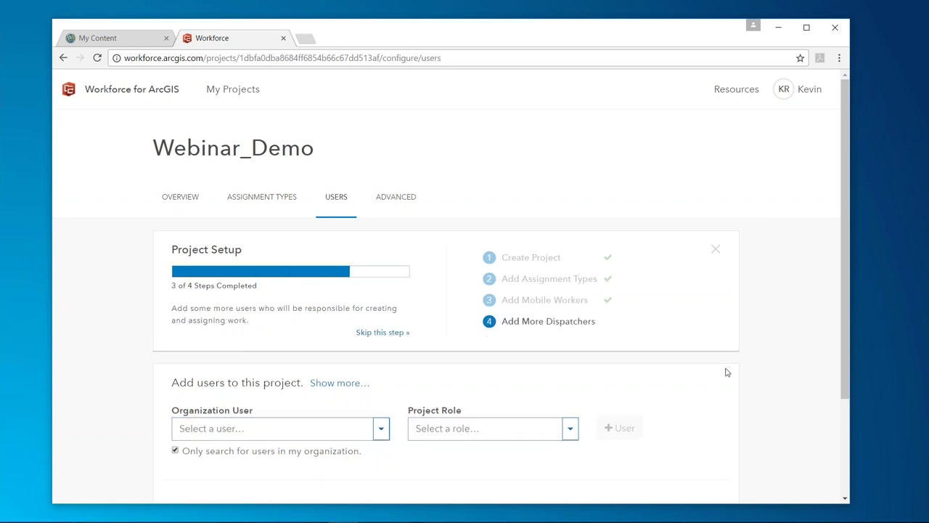
Review the project's users and roles, and skip adding more dispatchers to complete the project setup.
{"action": "scroll", "coordinate": [729, 372], "scroll_direction": "down", "scroll_amount": 2}
{"action": "mouse_move", "coordinate": [342, 419]}
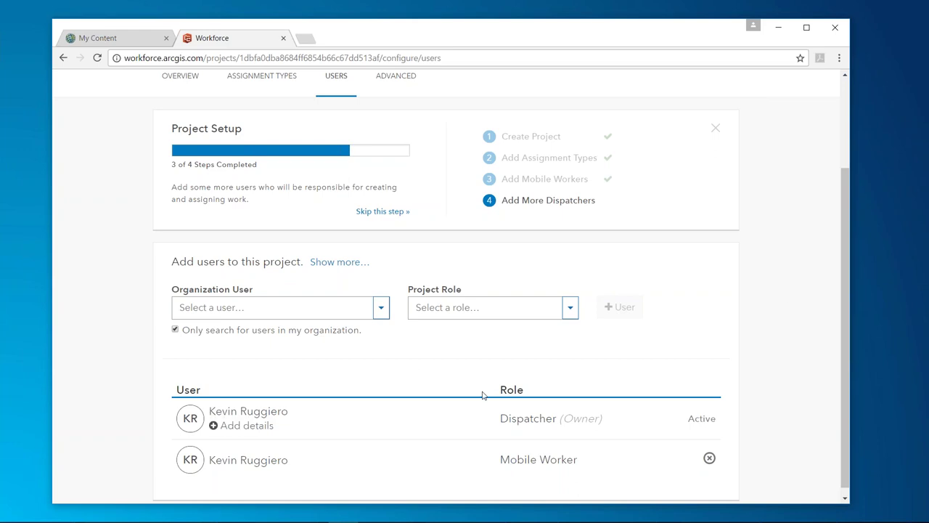
{"action": "mouse_move", "coordinate": [456, 464]}
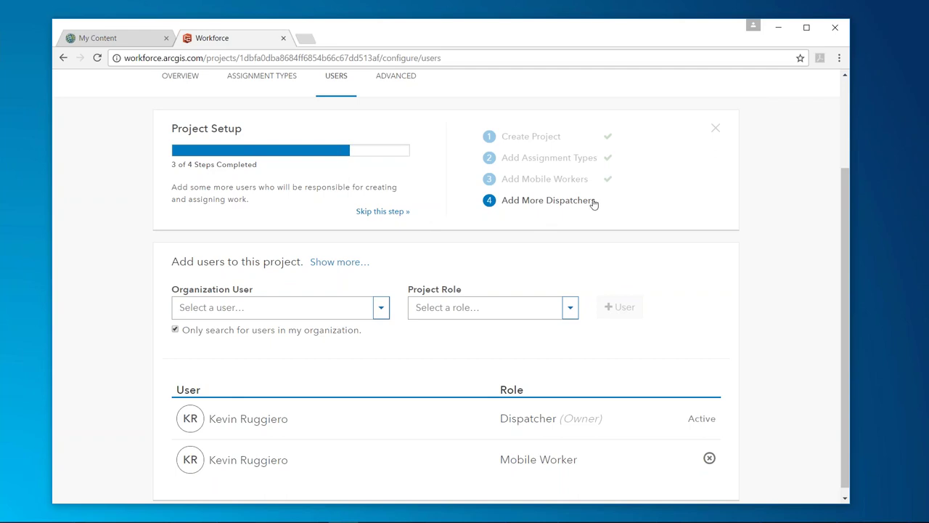
{"action": "left_click", "coordinate": [391, 214]}
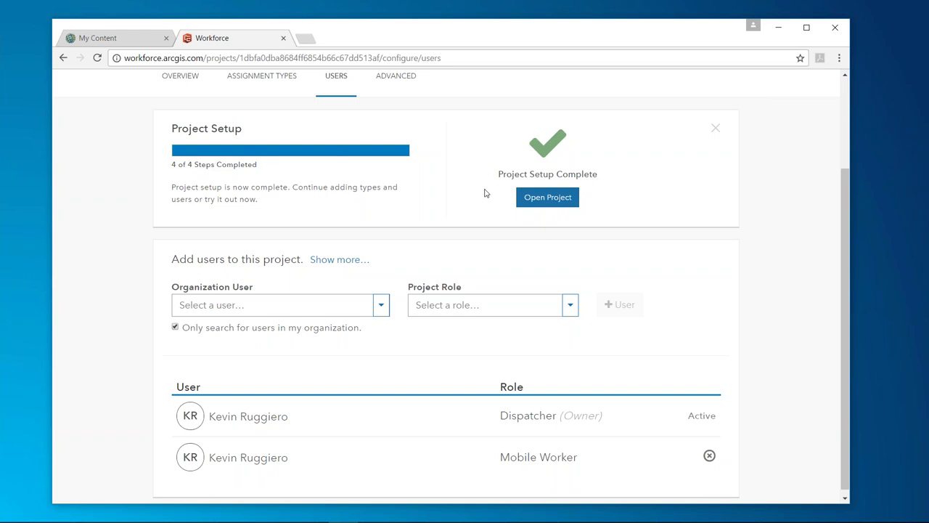
Reload the ArcGIS My Content page and open the Webinar_Demo folder to examine the project's items.
{"action": "left_click", "coordinate": [114, 40]}
{"action": "left_click", "coordinate": [96, 59]}
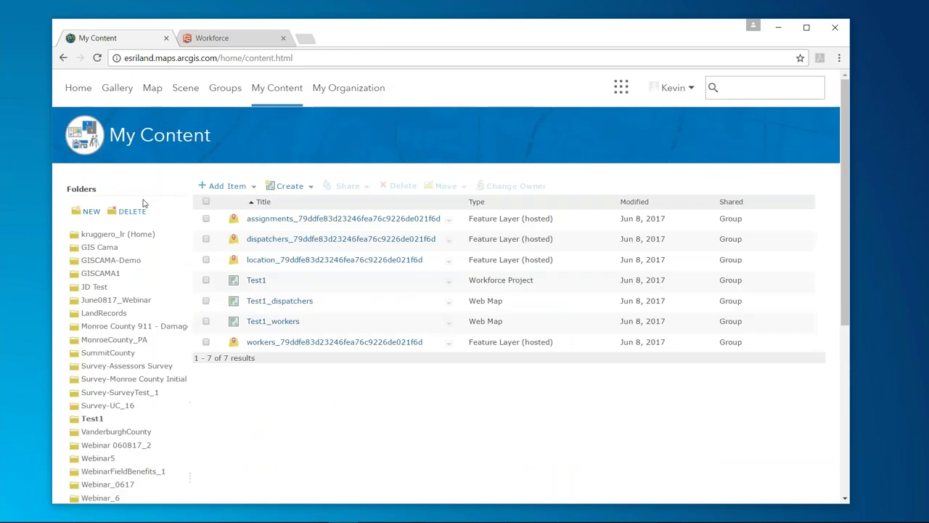
{"action": "scroll", "coordinate": [118, 390], "scroll_direction": "down", "scroll_amount": 2}
{"action": "left_click", "coordinate": [120, 392]}
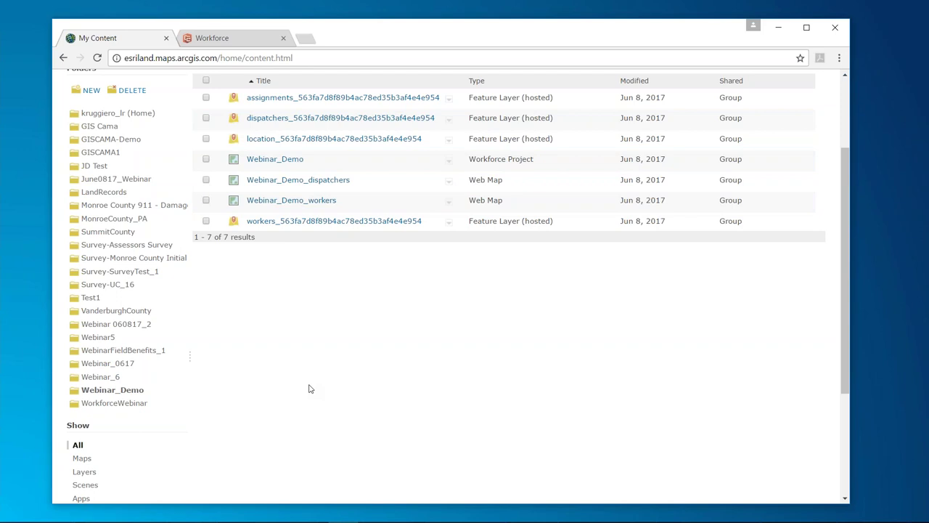
Switch back to Workforce and open the Webinar_Demo project to view its assignments map.
{"action": "left_click", "coordinate": [225, 44]}
{"action": "left_click", "coordinate": [548, 199]}
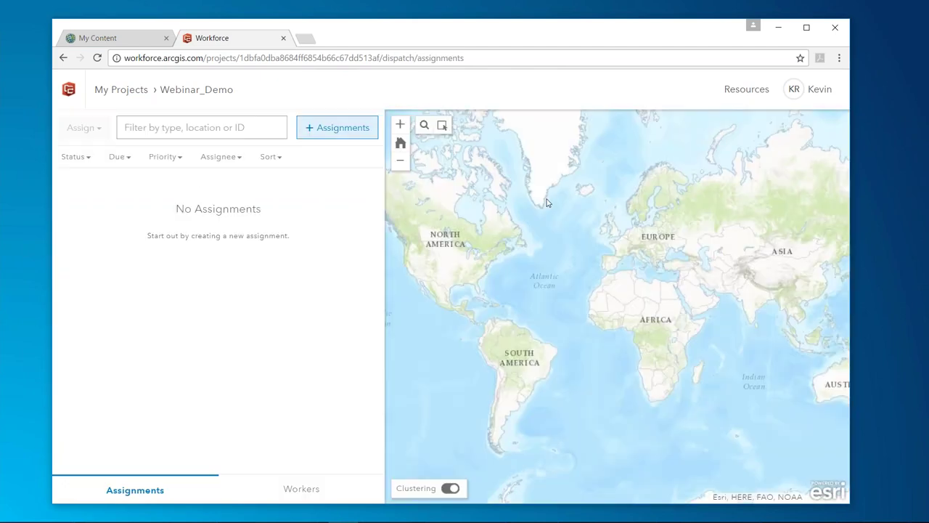
Return to the project list and open the configuration of the Webinar_Demo project.
{"action": "left_click", "coordinate": [140, 93]}
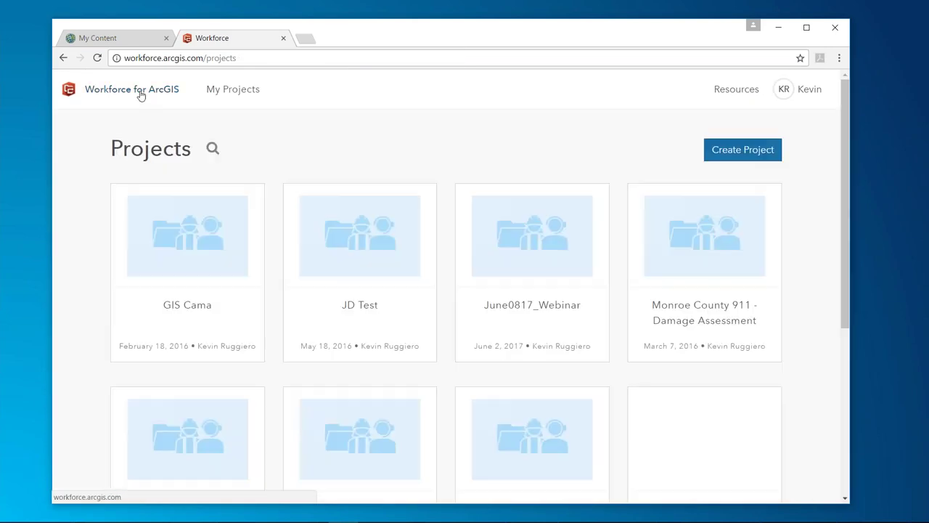
{"action": "scroll", "coordinate": [544, 233], "scroll_direction": "down", "scroll_amount": 4}
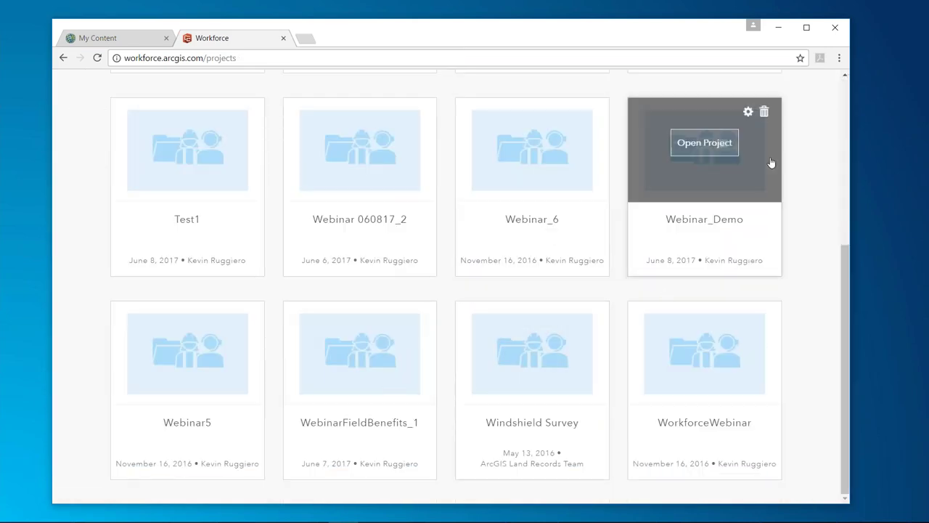
{"action": "left_click", "coordinate": [747, 113]}
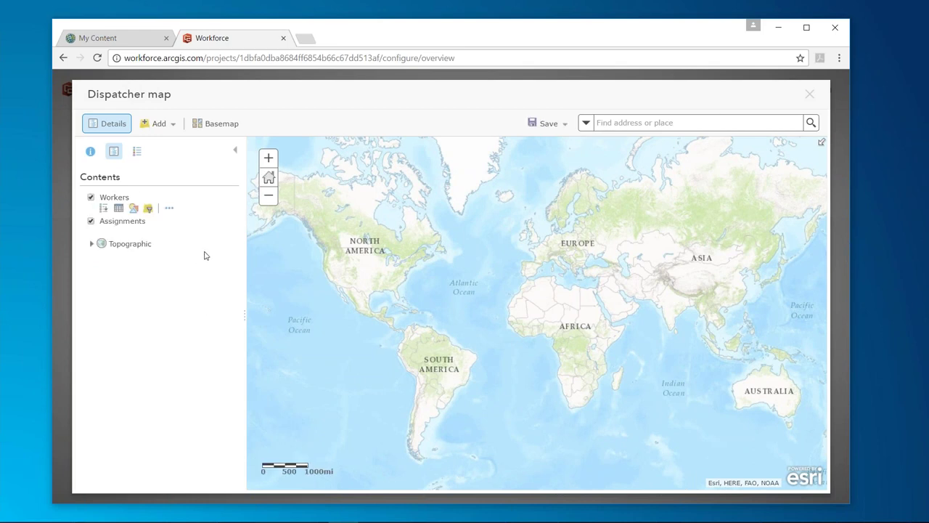
Search My Content for Naperville layers and add Naperville_Parcel_Demo to the dispatcher map.
{"action": "left_click", "coordinate": [161, 125]}
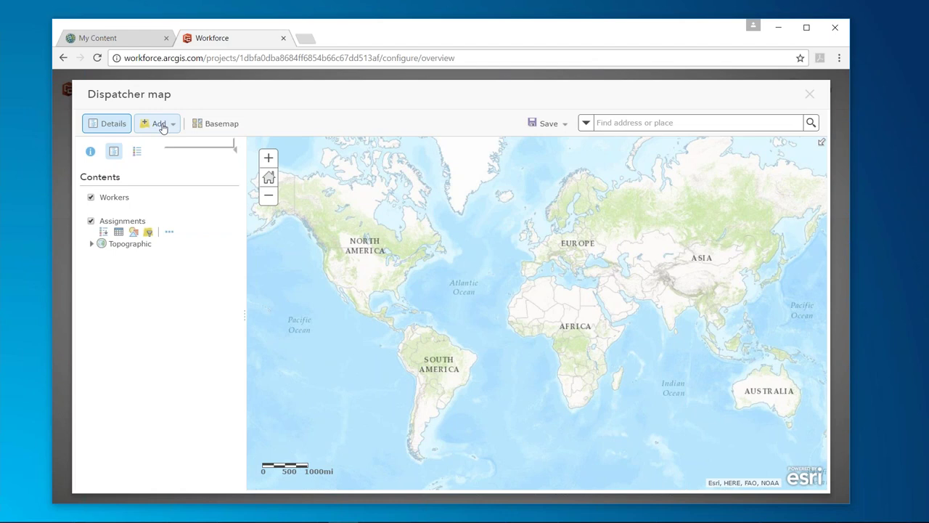
{"action": "left_click", "coordinate": [161, 146]}
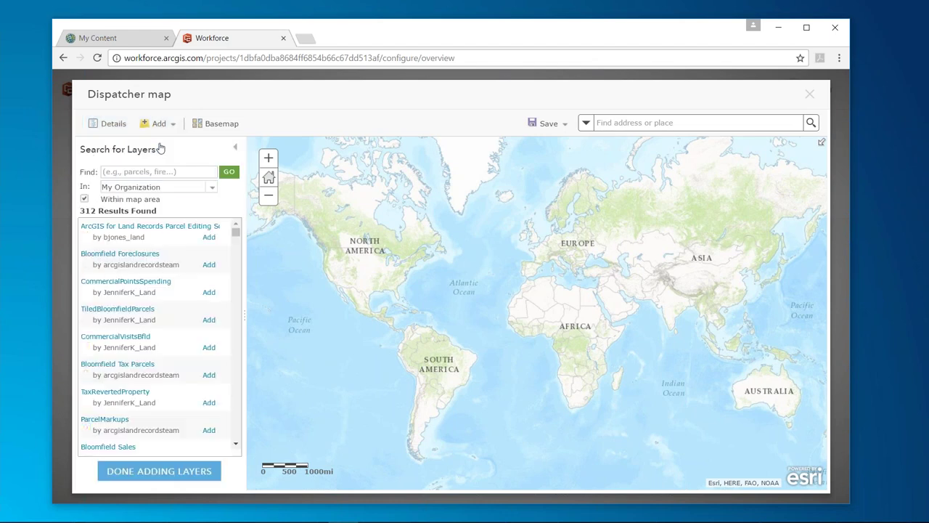
{"action": "left_click", "coordinate": [212, 188]}
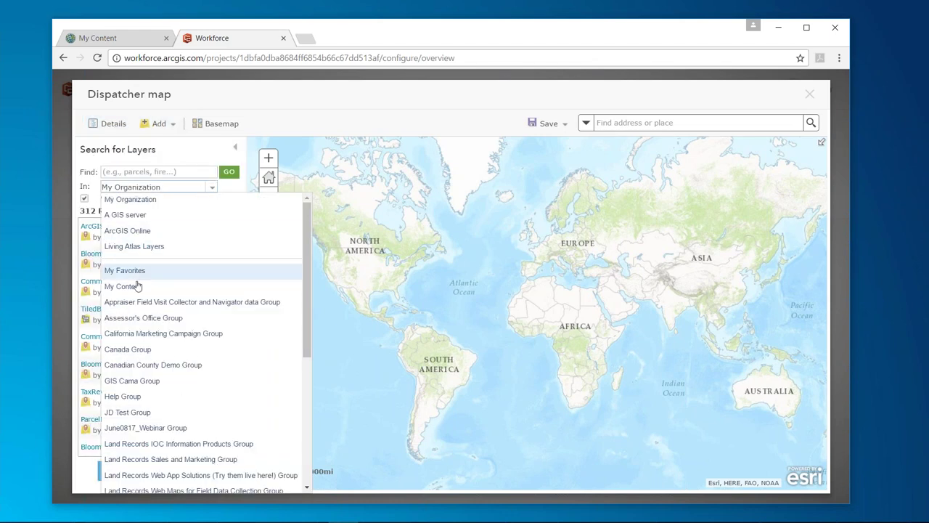
{"action": "left_click", "coordinate": [136, 284]}
{"action": "left_click", "coordinate": [168, 171]}
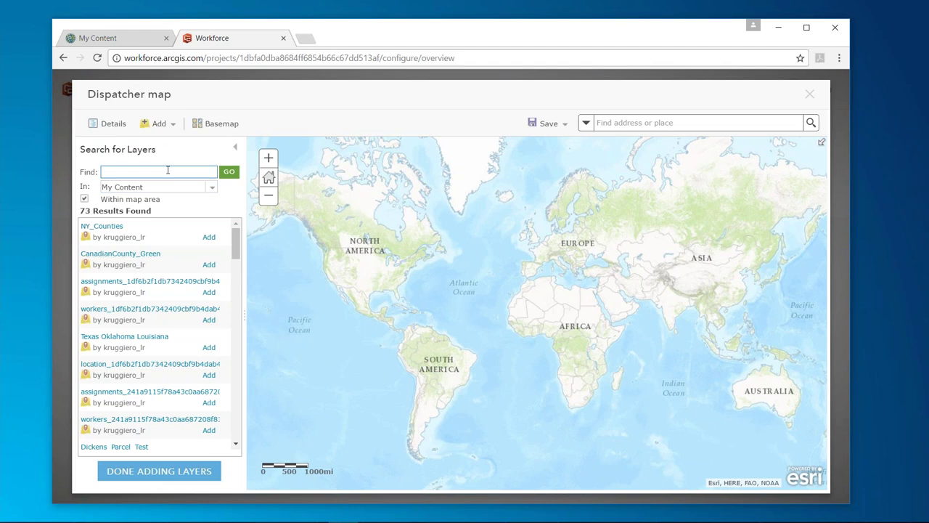
{"action": "type", "text": "Naperville"}
{"action": "left_click", "coordinate": [231, 174]}
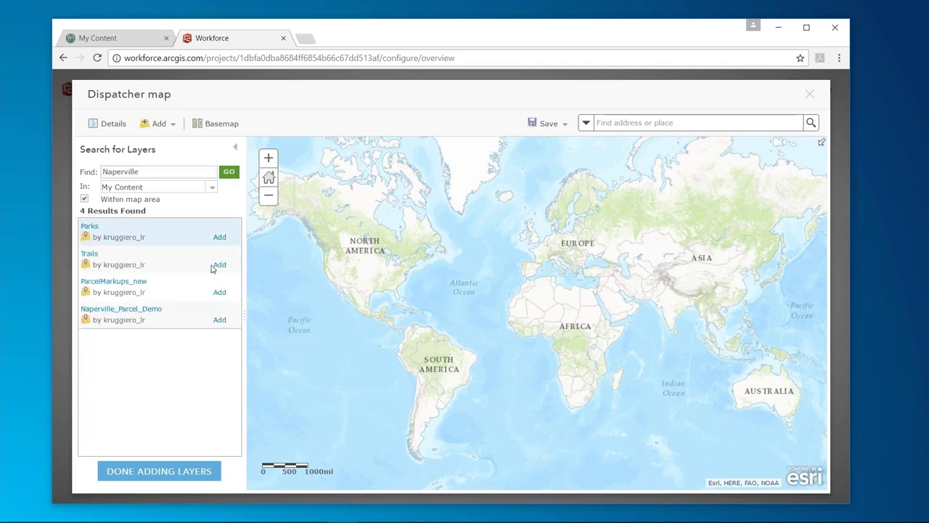
{"action": "left_click", "coordinate": [220, 320]}
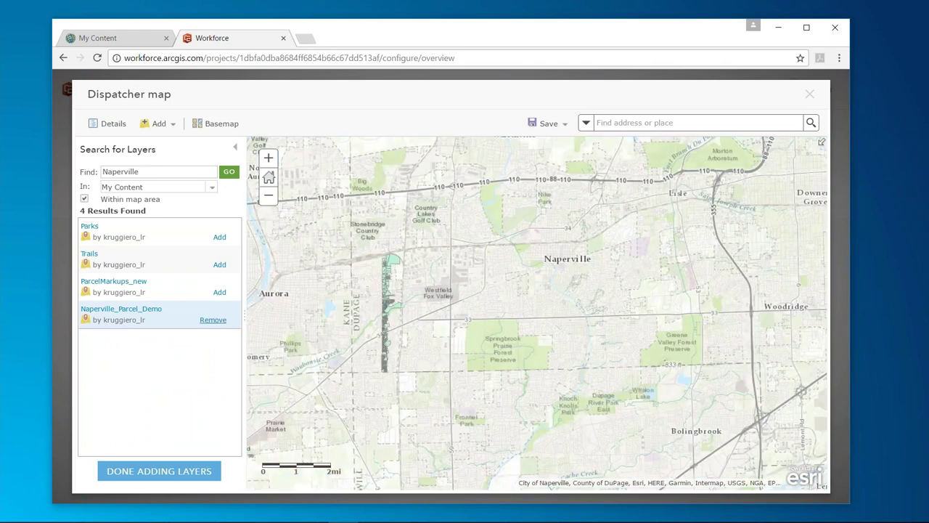
{"action": "left_click", "coordinate": [170, 473]}
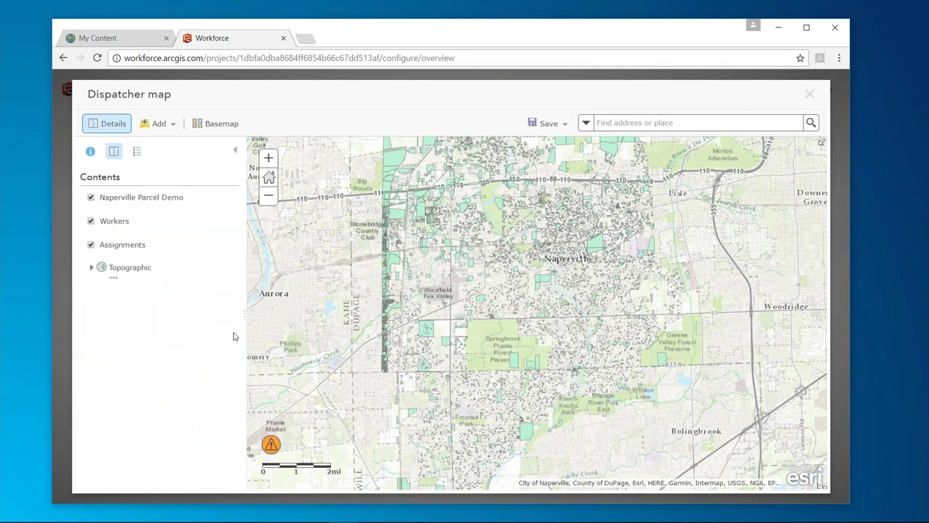
Filter the Naperville Parcel Demo layer to parcels whose Assessing Neighborhood Code is 1218.
{"action": "mouse_move", "coordinate": [162, 210]}
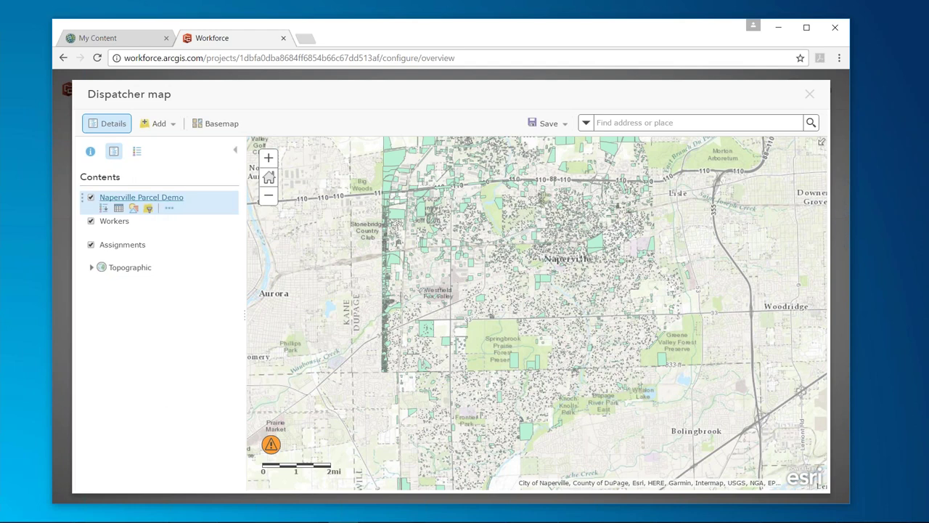
{"action": "left_click", "coordinate": [149, 210]}
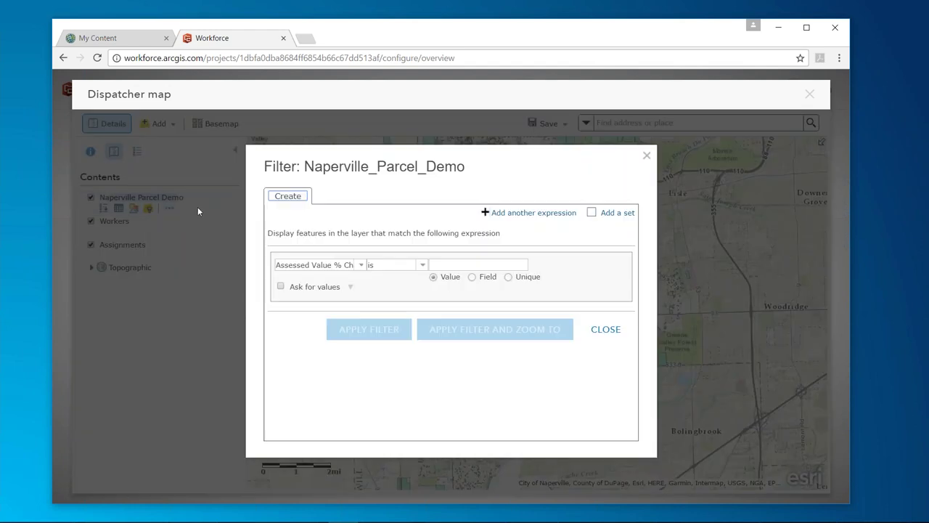
{"action": "left_click", "coordinate": [362, 265]}
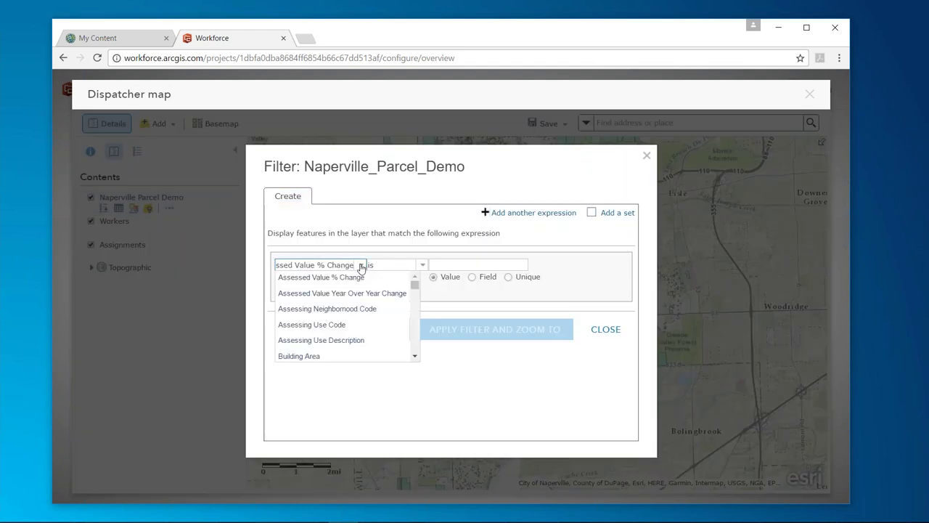
{"action": "left_click", "coordinate": [351, 308]}
{"action": "left_click", "coordinate": [450, 265]}
{"action": "type", "text": "12"}
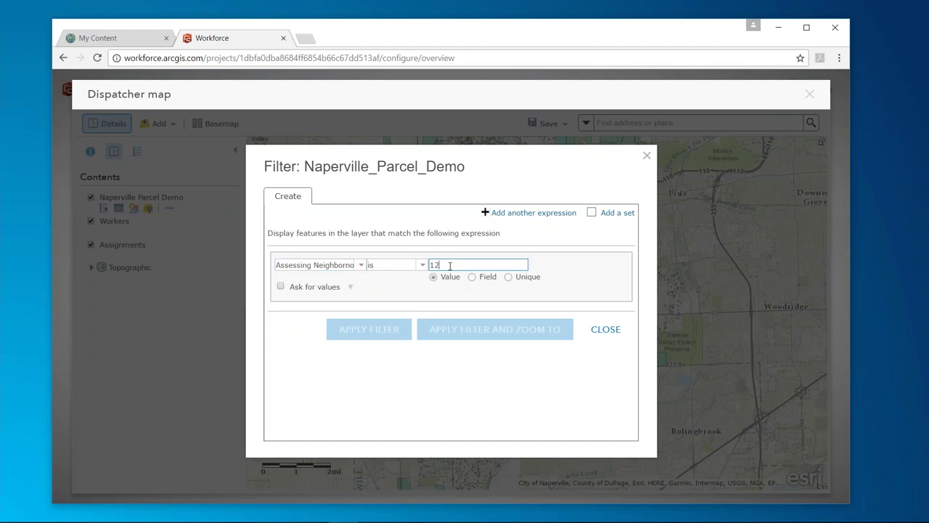
{"action": "type", "text": "18"}
{"action": "left_click", "coordinate": [387, 334]}
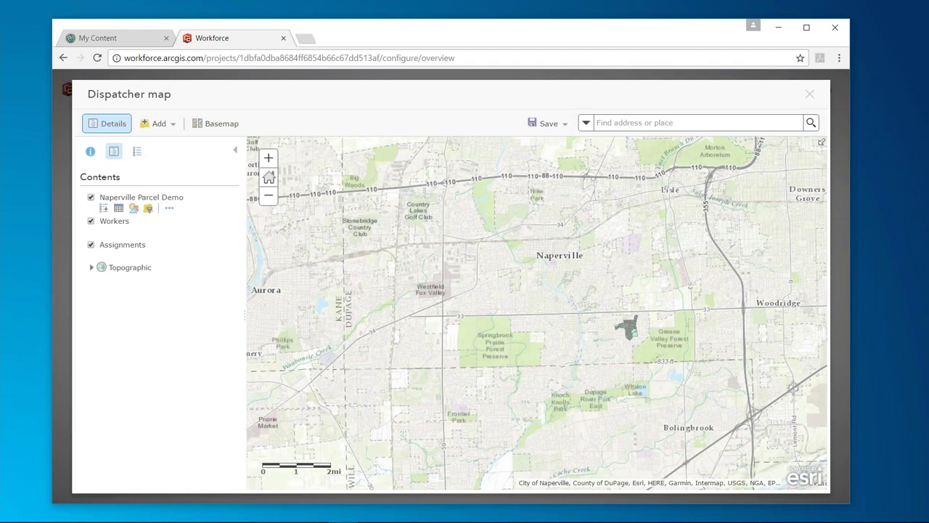
{"action": "scroll", "coordinate": [569, 307], "scroll_direction": "up", "scroll_amount": 3}
{"action": "left_click_drag", "start_coordinate": [569, 307], "coordinate": [580, 352]}
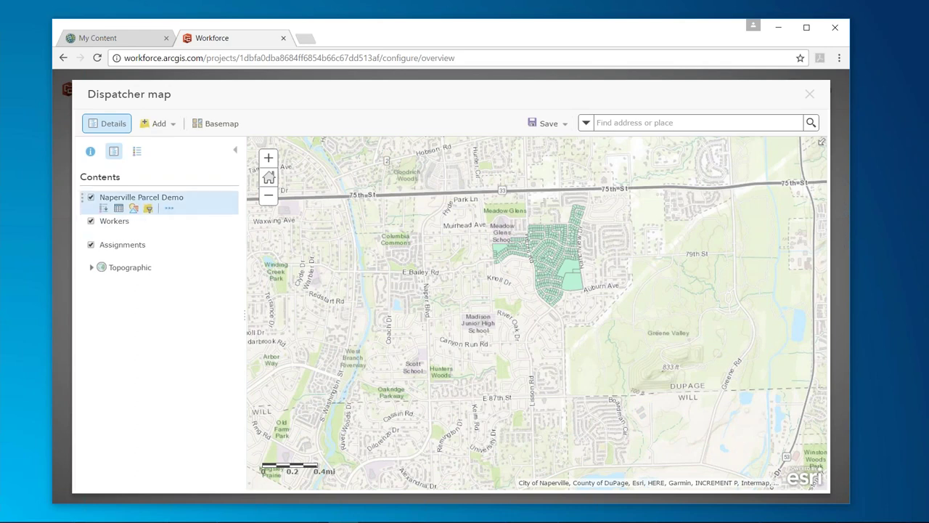
Style the Naperville Parcel Demo layer by Current Assessed Value using Counts and Amounts (Color), classified by Natural Breaks into 5 classes.
{"action": "left_click", "coordinate": [135, 209]}
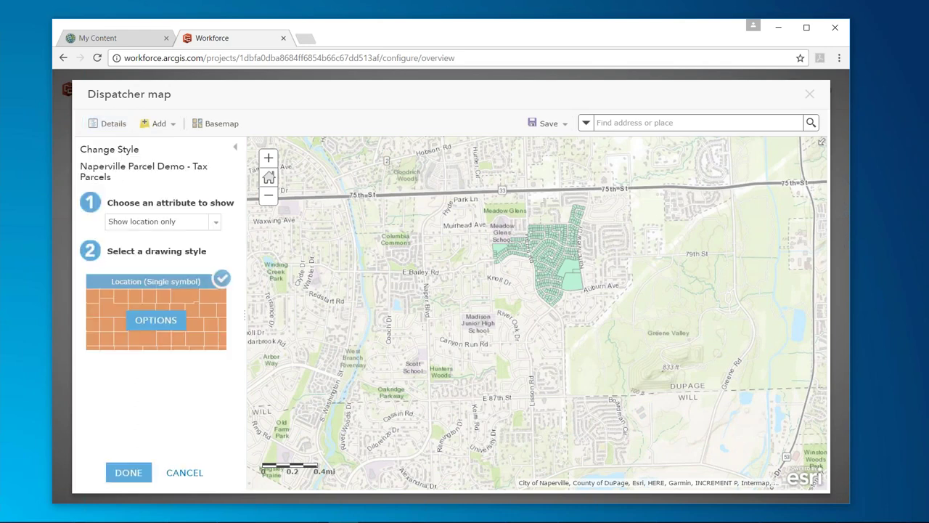
{"action": "left_click", "coordinate": [214, 221]}
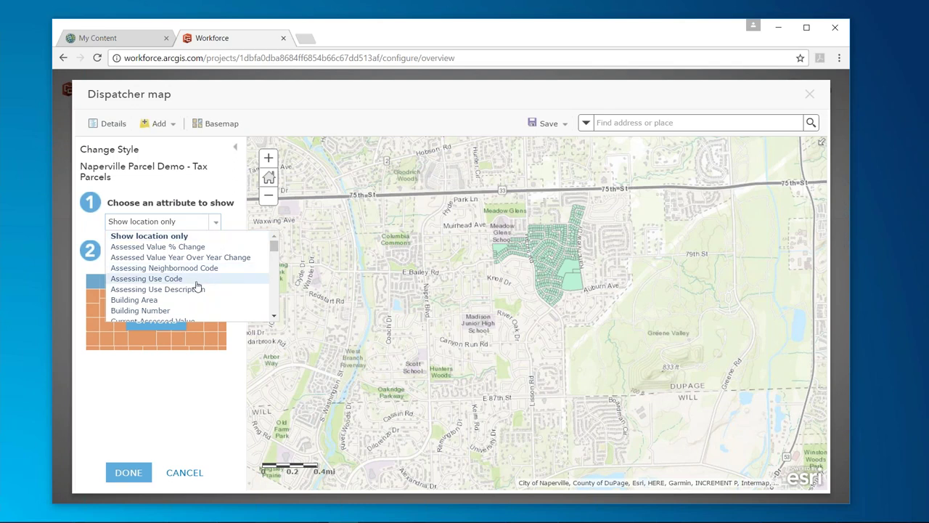
{"action": "scroll", "coordinate": [204, 272], "scroll_direction": "down", "scroll_amount": 6}
{"action": "scroll", "coordinate": [199, 261], "scroll_direction": "up", "scroll_amount": 2}
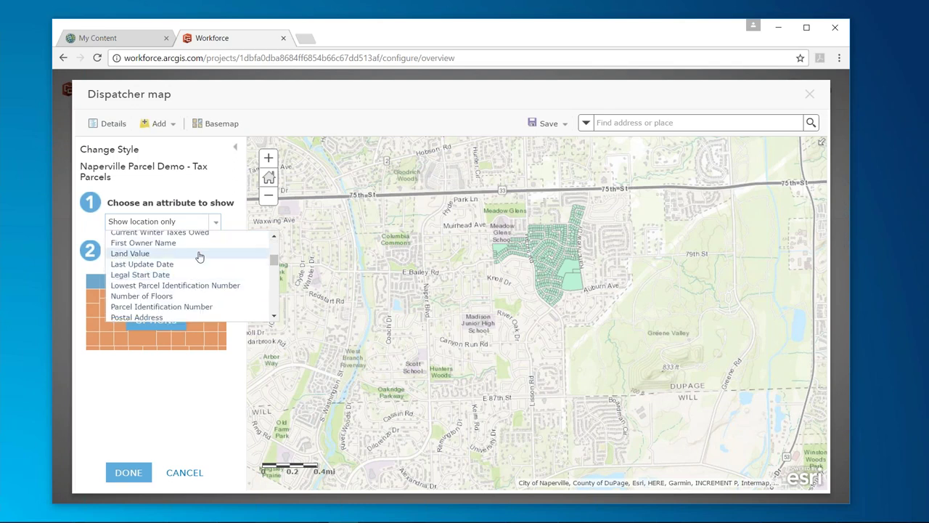
{"action": "scroll", "coordinate": [197, 259], "scroll_direction": "up", "scroll_amount": 3}
{"action": "left_click", "coordinate": [190, 263]}
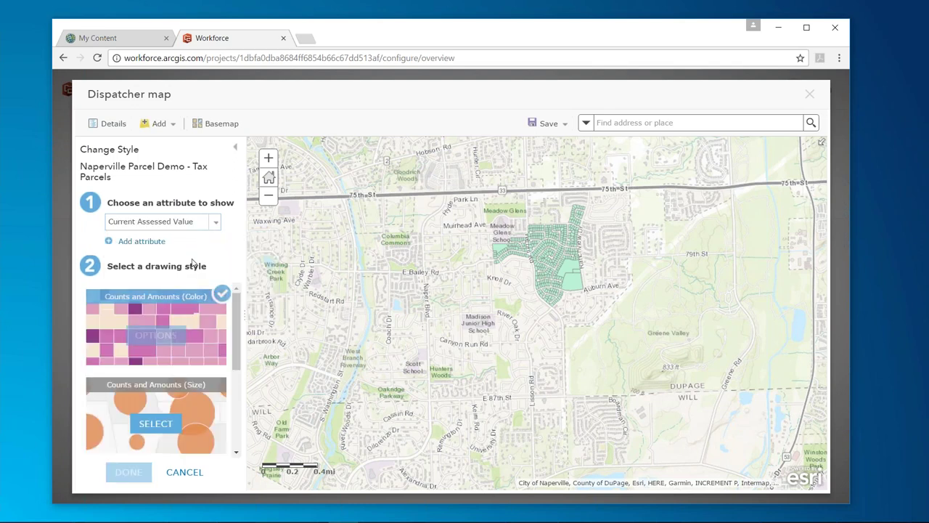
{"action": "left_click", "coordinate": [162, 336]}
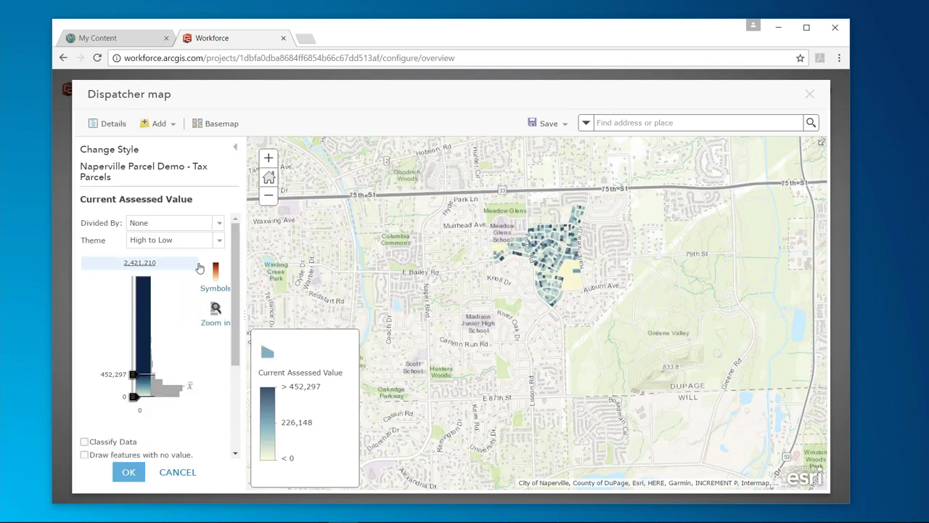
{"action": "left_click", "coordinate": [85, 441]}
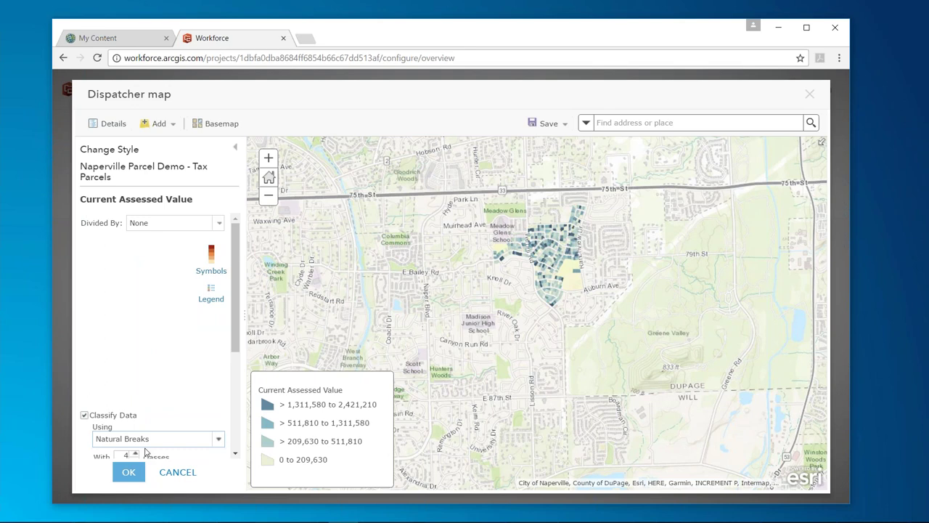
Apply the green-yellow-red color ramp, inverted so red marks the highest assessed values, and finish the layer's style.
{"action": "left_click", "coordinate": [216, 256]}
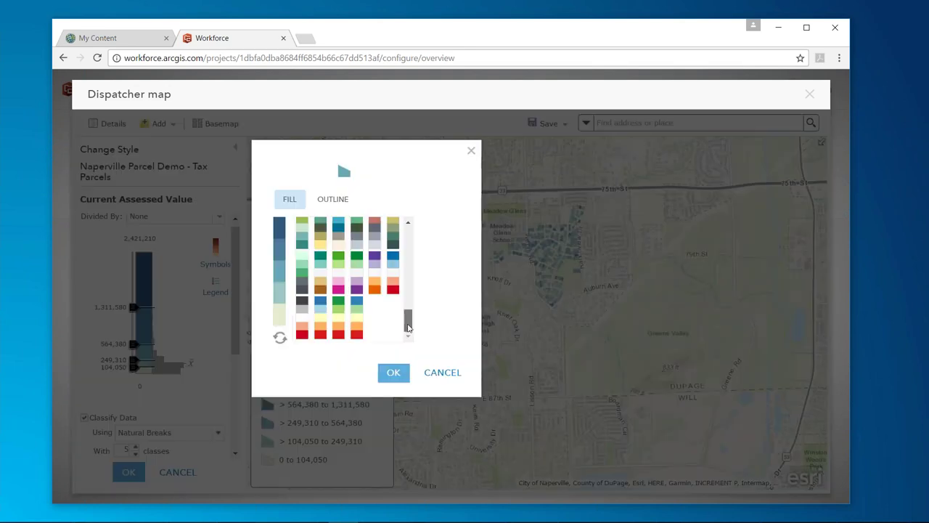
{"action": "left_click", "coordinate": [338, 321]}
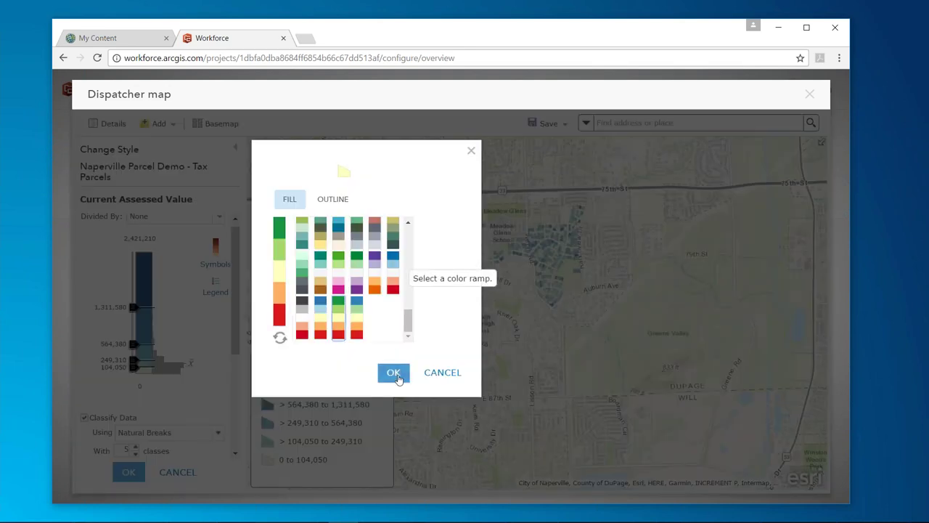
{"action": "left_click", "coordinate": [279, 337]}
{"action": "left_click", "coordinate": [402, 375]}
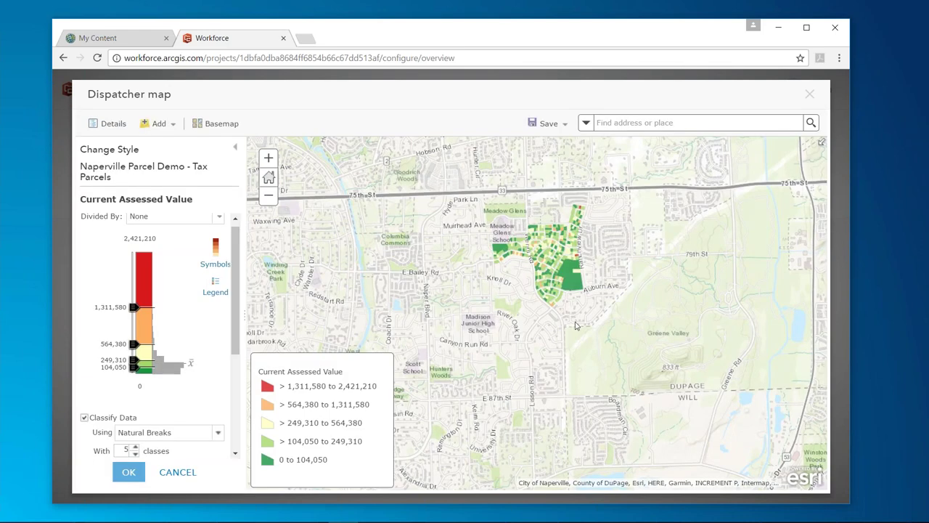
{"action": "left_click", "coordinate": [130, 473]}
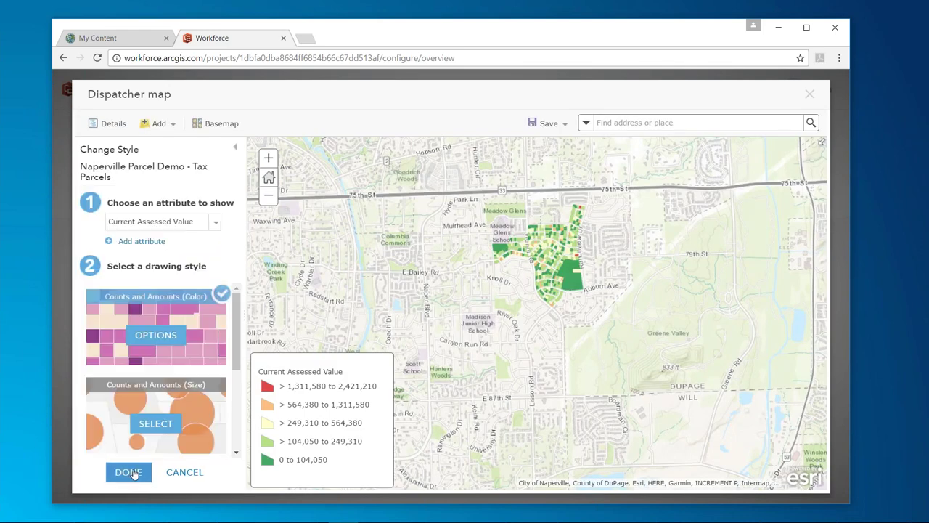
{"action": "left_click", "coordinate": [129, 473]}
Save the dispatcher map with the view zoomed to the styled parcels, and return to the project overview.
{"action": "left_click", "coordinate": [549, 125]}
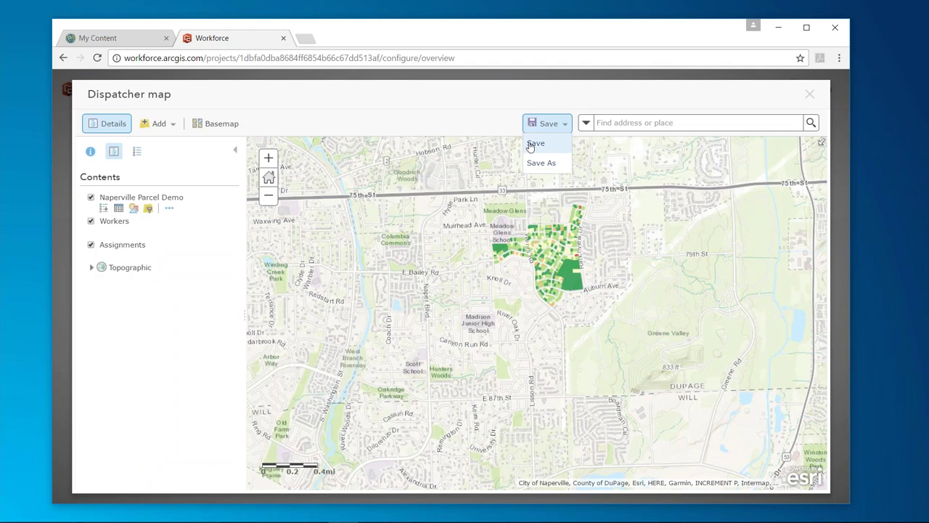
{"action": "left_click", "coordinate": [532, 144]}
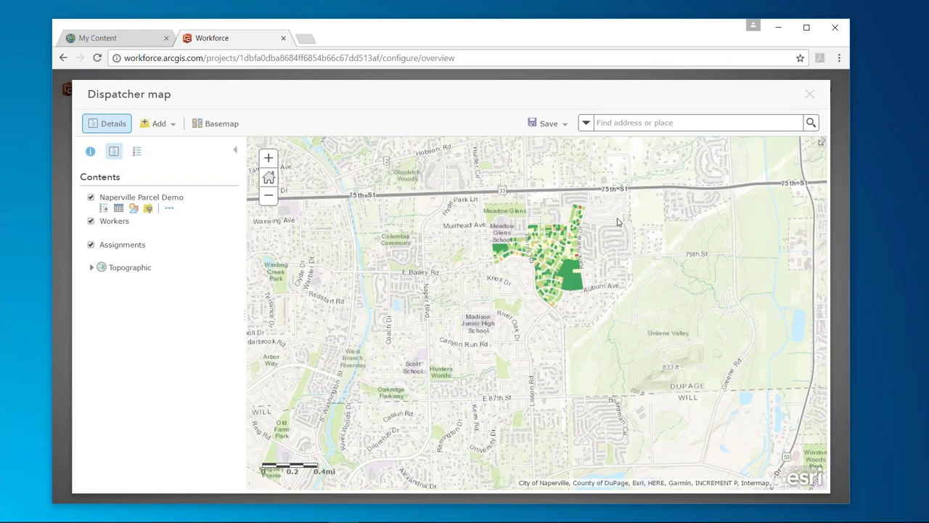
{"action": "scroll", "coordinate": [618, 222], "scroll_direction": "up", "scroll_amount": 1}
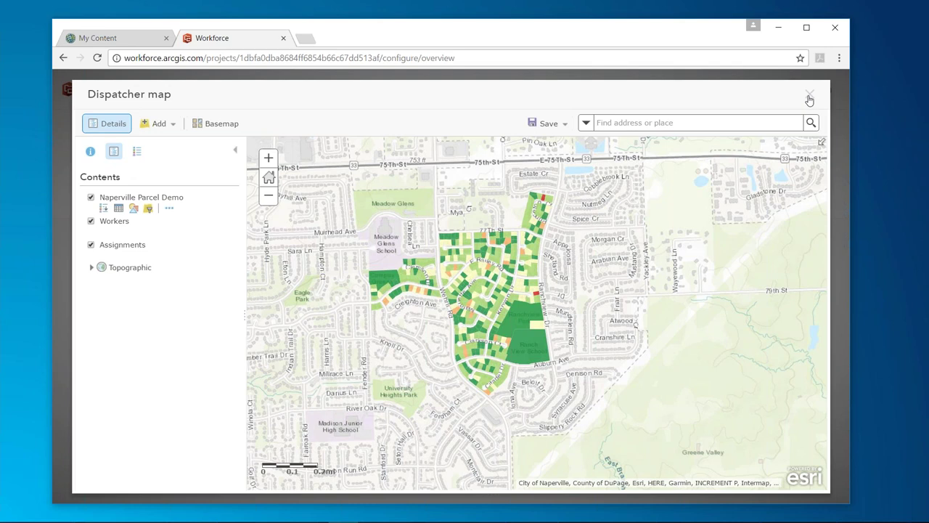
{"action": "left_click", "coordinate": [546, 123]}
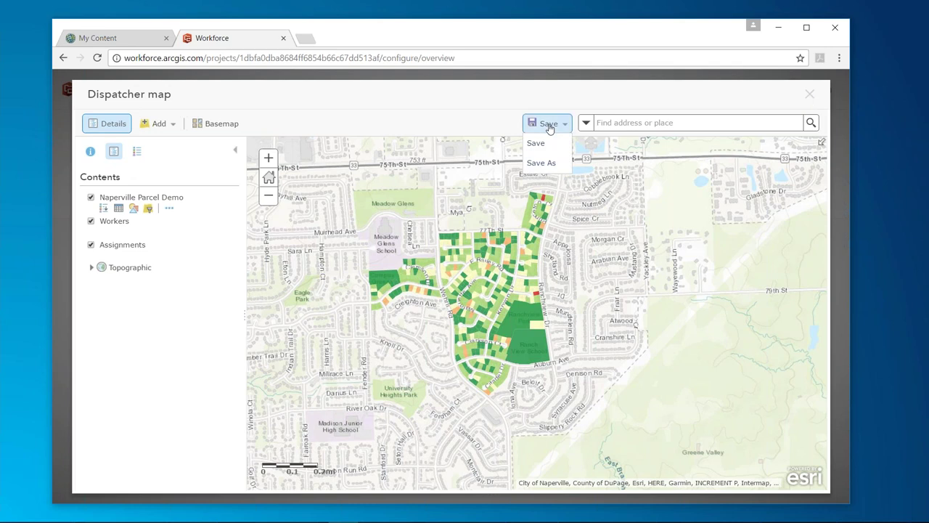
{"action": "left_click", "coordinate": [538, 143]}
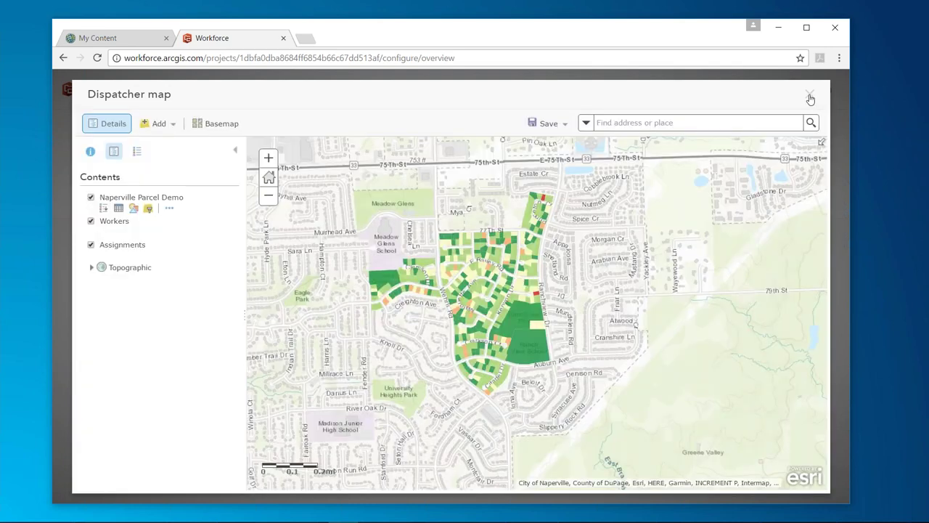
{"action": "left_click", "coordinate": [810, 99]}
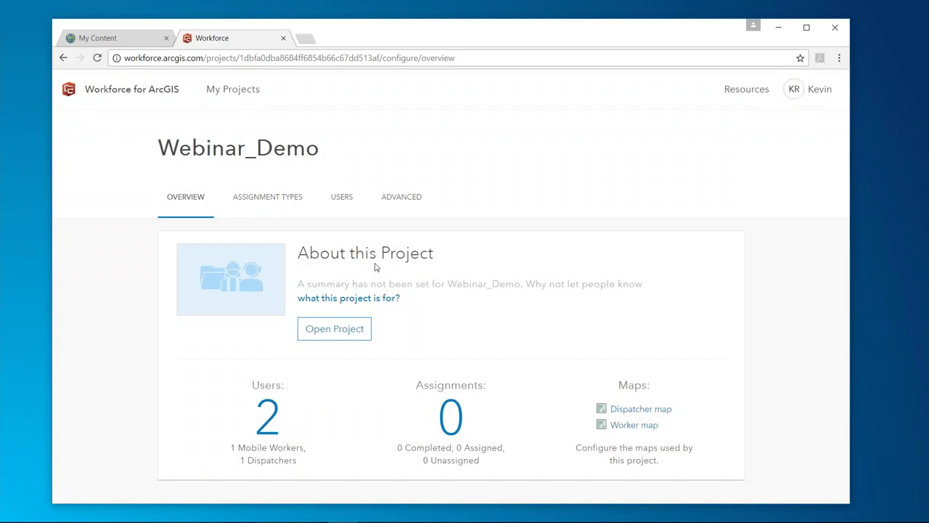
Open the project's worker map, search My Content for Naperville layers, and add Naperville_Parcel_Demo.
{"action": "left_click", "coordinate": [630, 427]}
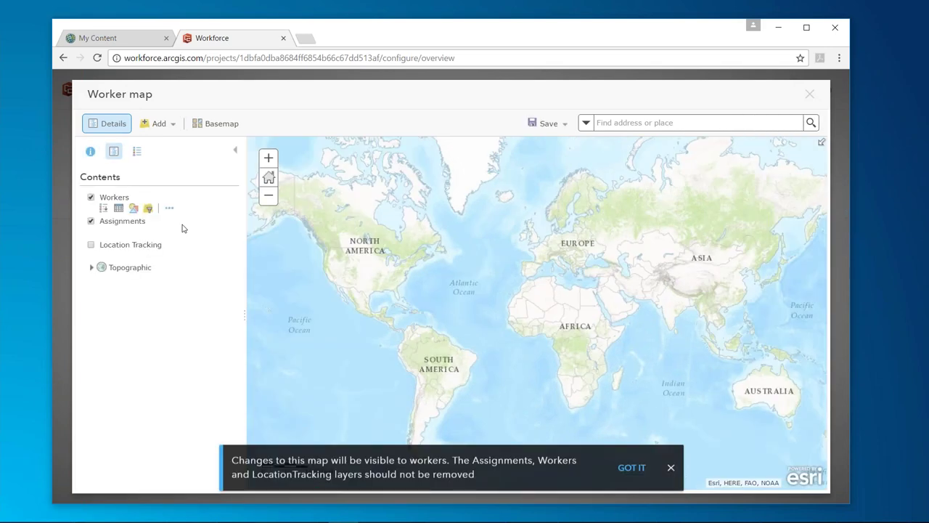
{"action": "left_click", "coordinate": [157, 124]}
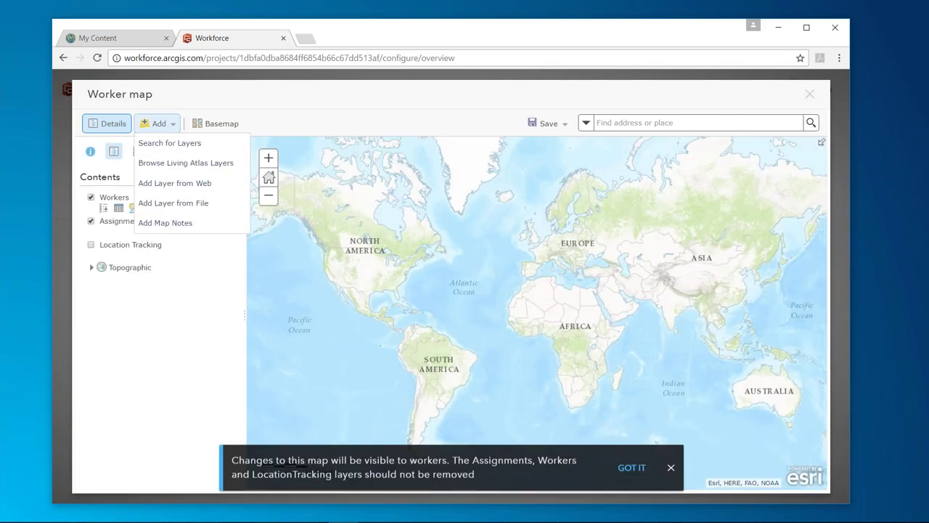
{"action": "left_click", "coordinate": [163, 146]}
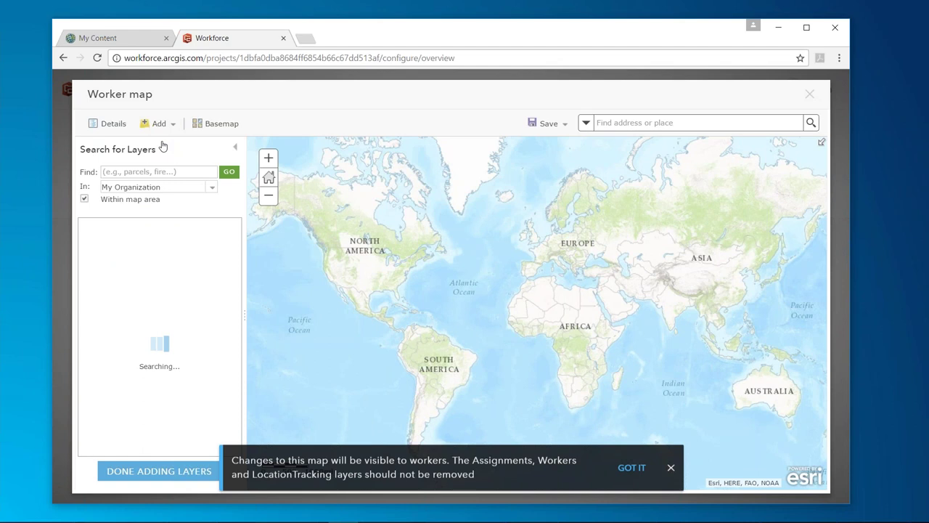
{"action": "left_click", "coordinate": [211, 191]}
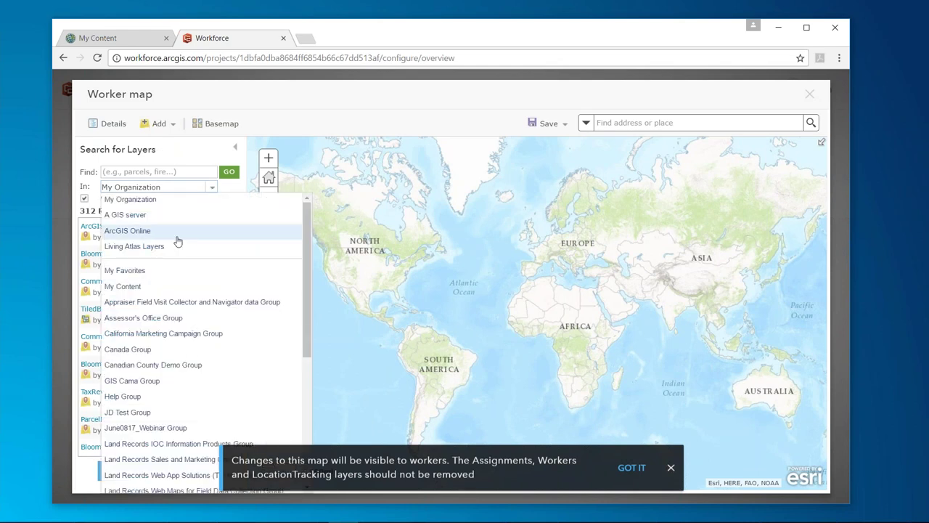
{"action": "left_click", "coordinate": [151, 288]}
{"action": "left_click", "coordinate": [152, 171]}
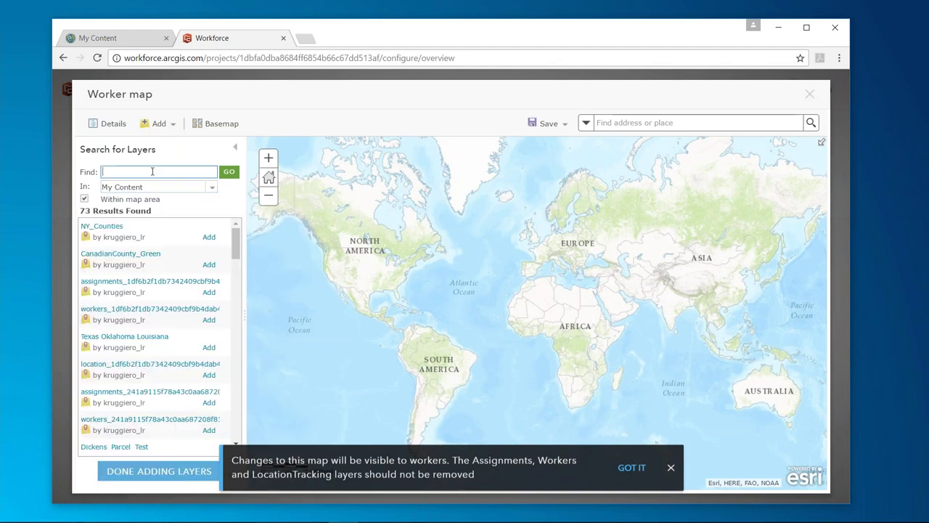
{"action": "type", "text": "Naperville"}
{"action": "left_click", "coordinate": [227, 176]}
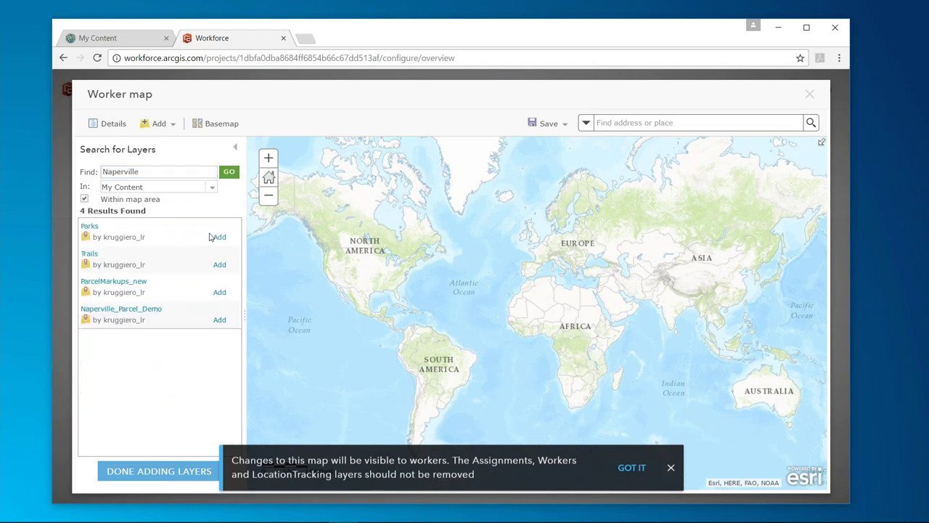
{"action": "left_click", "coordinate": [219, 320]}
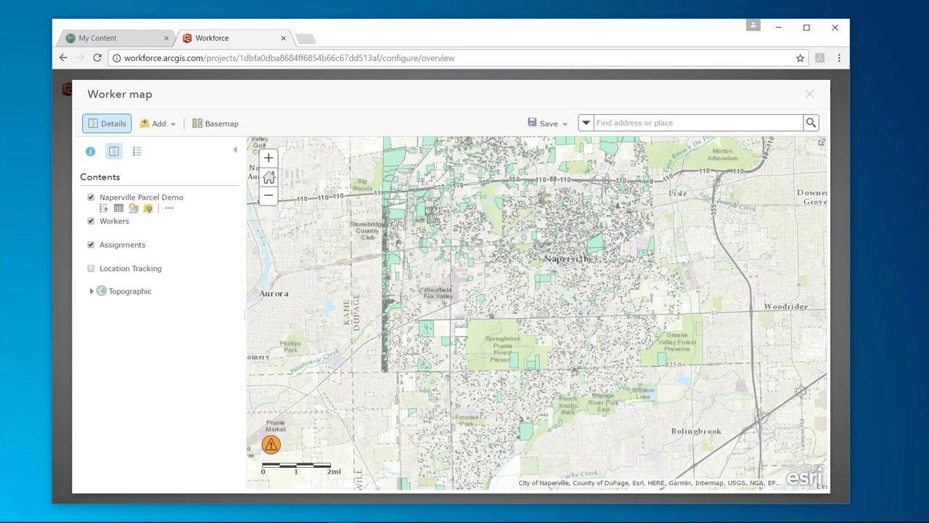
Filter the worker map's Naperville Parcel Demo layer to parcels whose Assessing Neighborhood Code is 1218.
{"action": "left_click", "coordinate": [147, 208]}
{"action": "left_click", "coordinate": [323, 310]}
{"action": "left_click", "coordinate": [439, 267]}
{"action": "type", "text": "1278"}
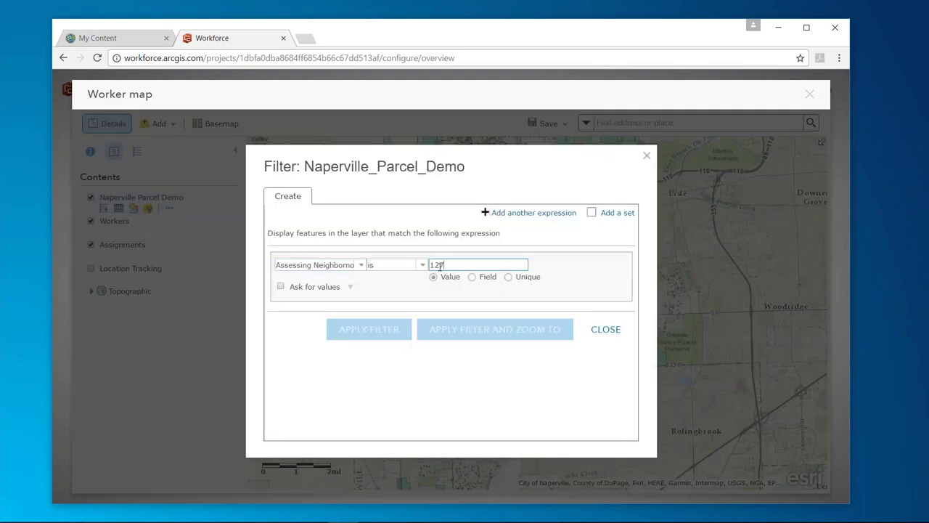
{"action": "left_click", "coordinate": [371, 331]}
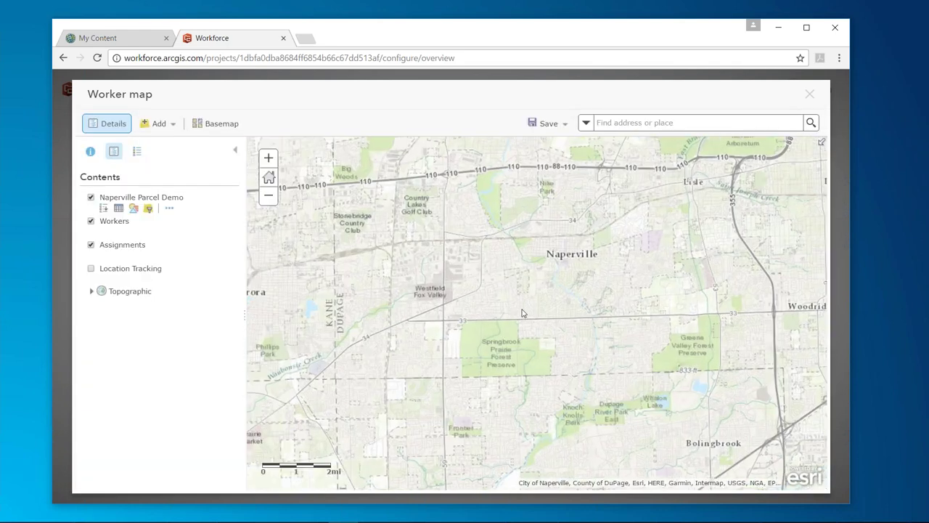
Style the worker map's parcels by Current Assessed Value with Counts and Amounts (Color), using Natural Breaks with 5 classes.
{"action": "scroll", "coordinate": [522, 313], "scroll_direction": "up", "scroll_amount": 1}
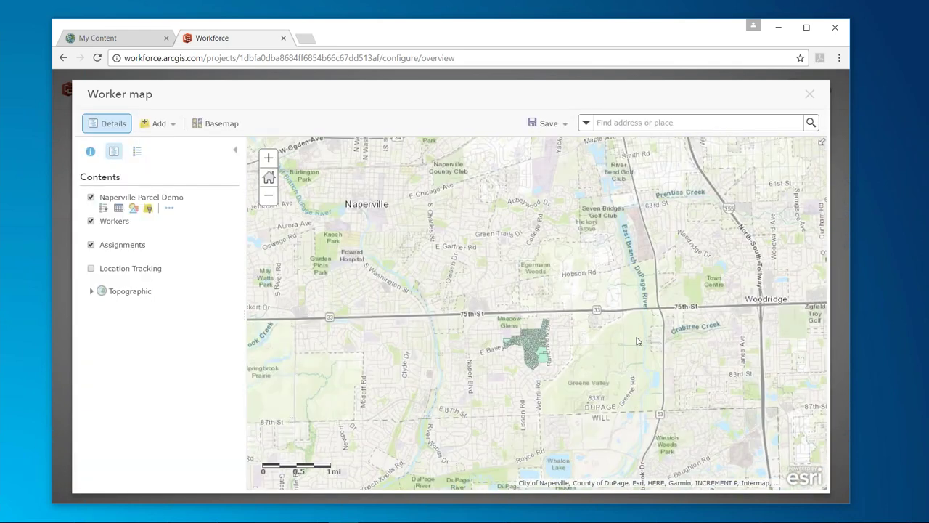
{"action": "scroll", "coordinate": [536, 358], "scroll_direction": "up", "scroll_amount": 1}
{"action": "left_click", "coordinate": [133, 207]}
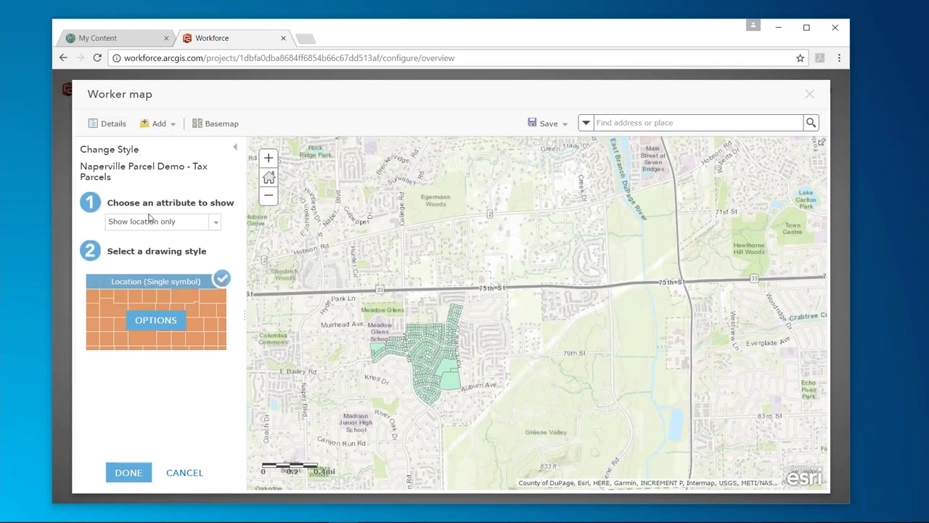
{"action": "left_click", "coordinate": [215, 222]}
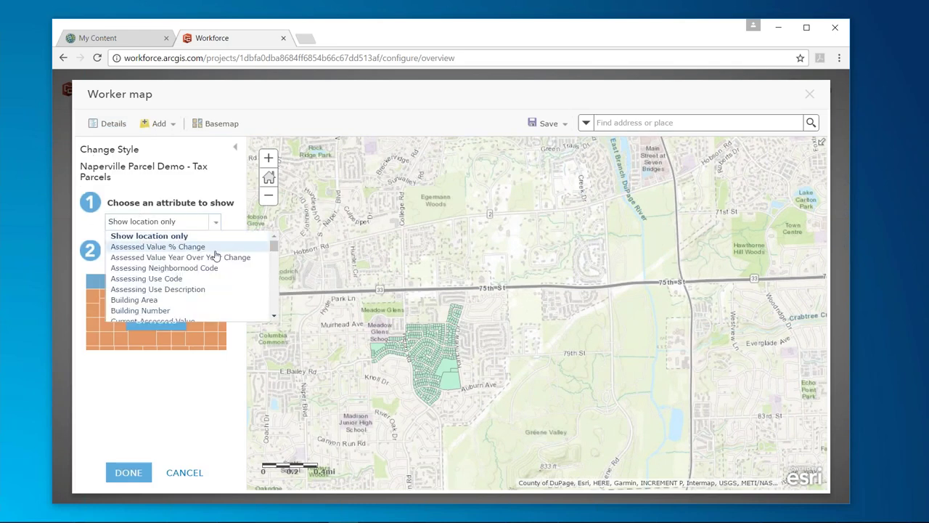
{"action": "scroll", "coordinate": [215, 258], "scroll_direction": "down", "scroll_amount": 2}
{"action": "scroll", "coordinate": [209, 253], "scroll_direction": "up", "scroll_amount": 2}
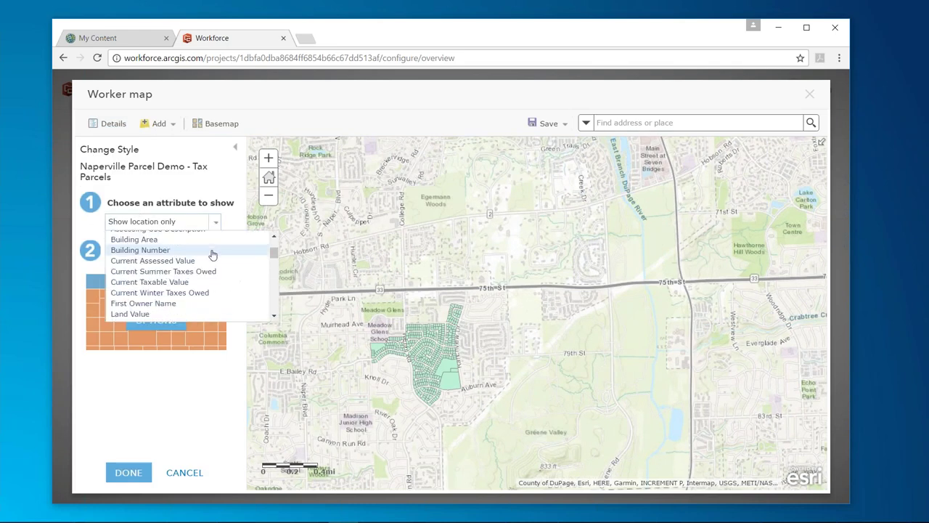
{"action": "left_click", "coordinate": [207, 259]}
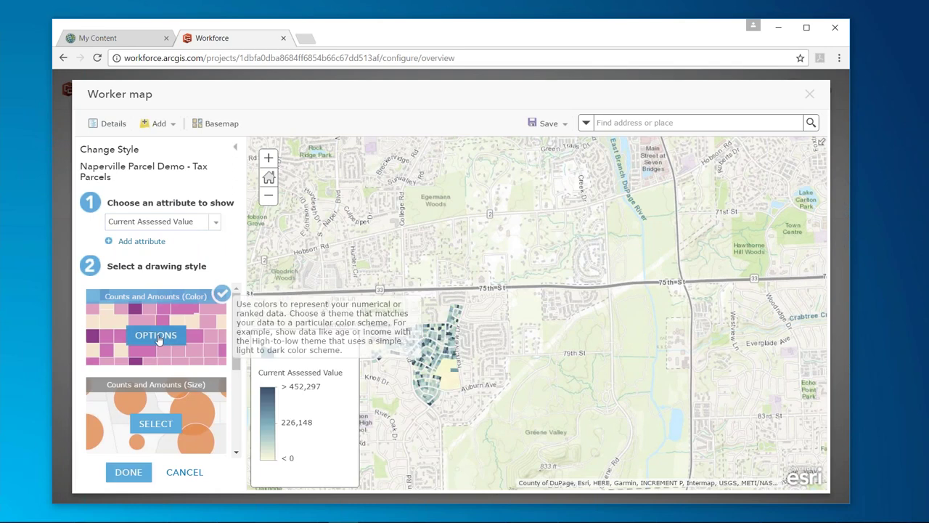
{"action": "left_click", "coordinate": [157, 337]}
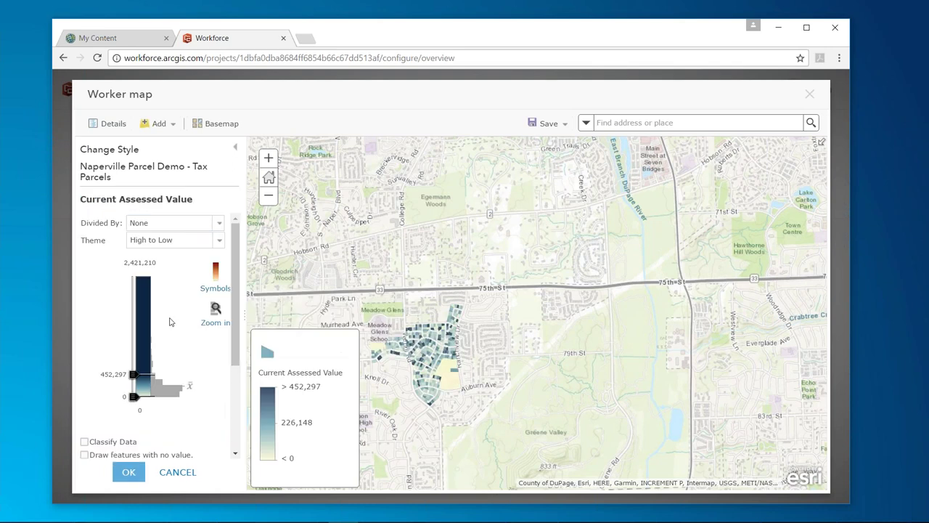
{"action": "left_click", "coordinate": [84, 441]}
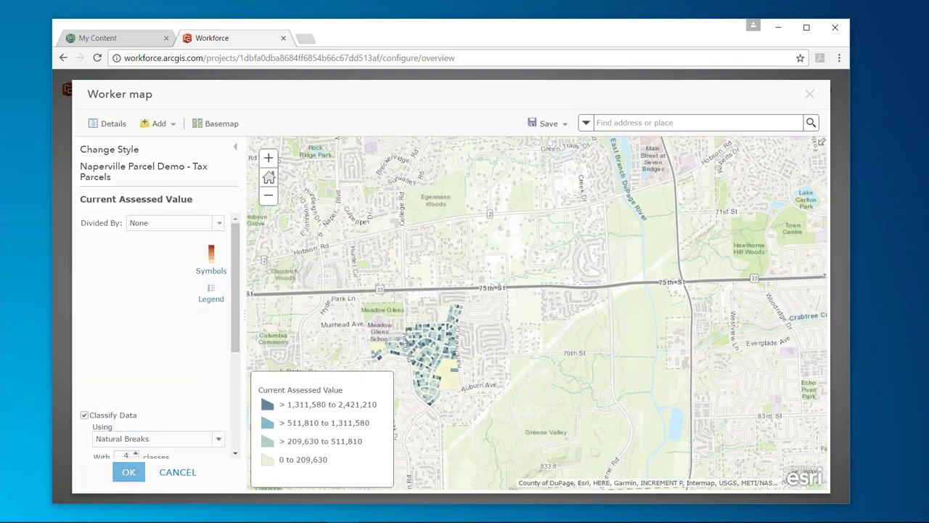
{"action": "left_click", "coordinate": [135, 453]}
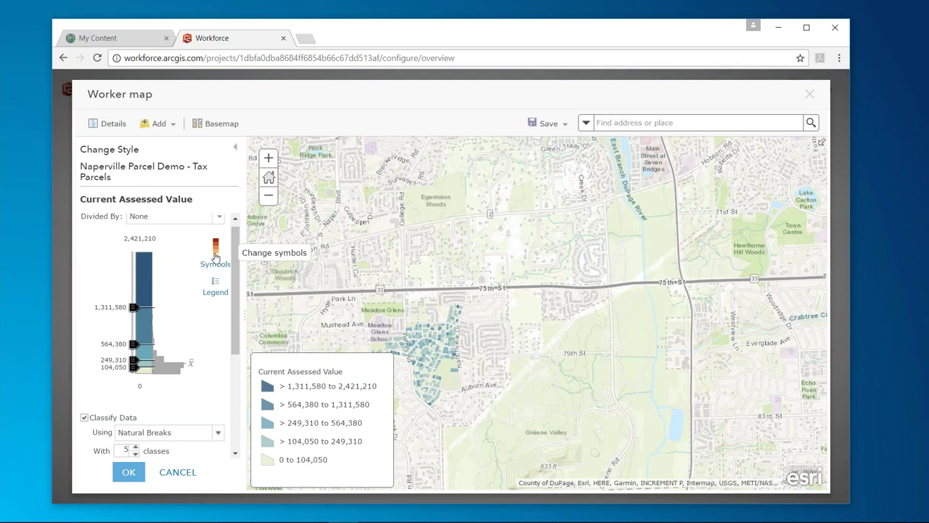
Recolor the worker map's assessed value classes with an inverted red-yellow-green ramp, red for the highest values, and save the map.
{"action": "left_click", "coordinate": [215, 254]}
{"action": "scroll", "coordinate": [341, 276], "scroll_direction": "down", "scroll_amount": 3}
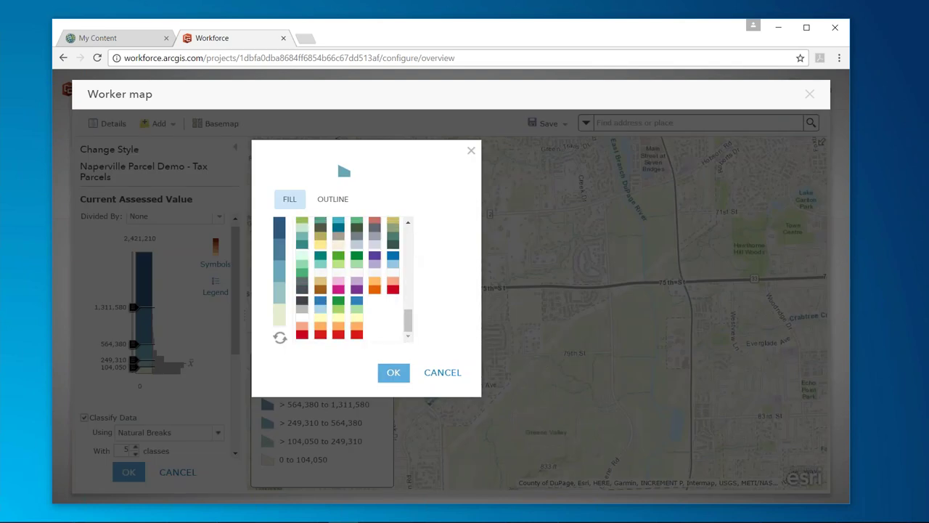
{"action": "left_click", "coordinate": [280, 336]}
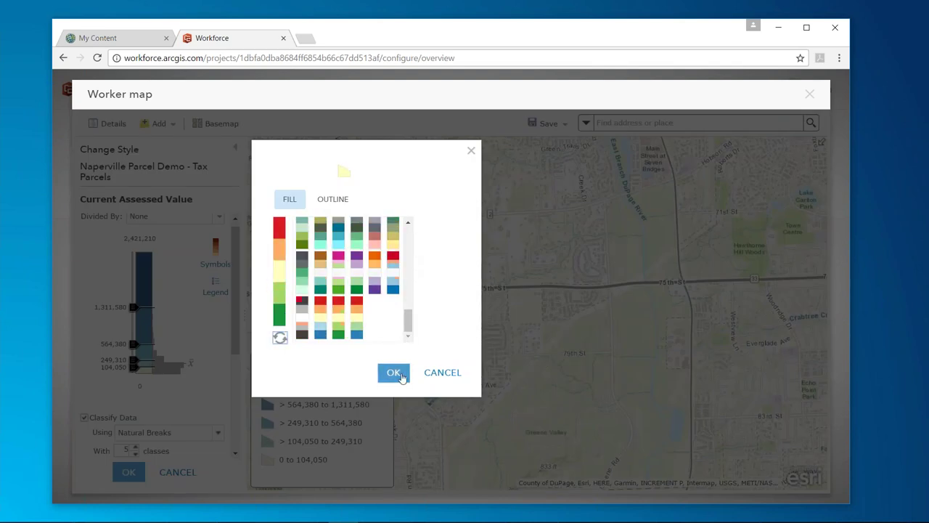
{"action": "left_click", "coordinate": [401, 375]}
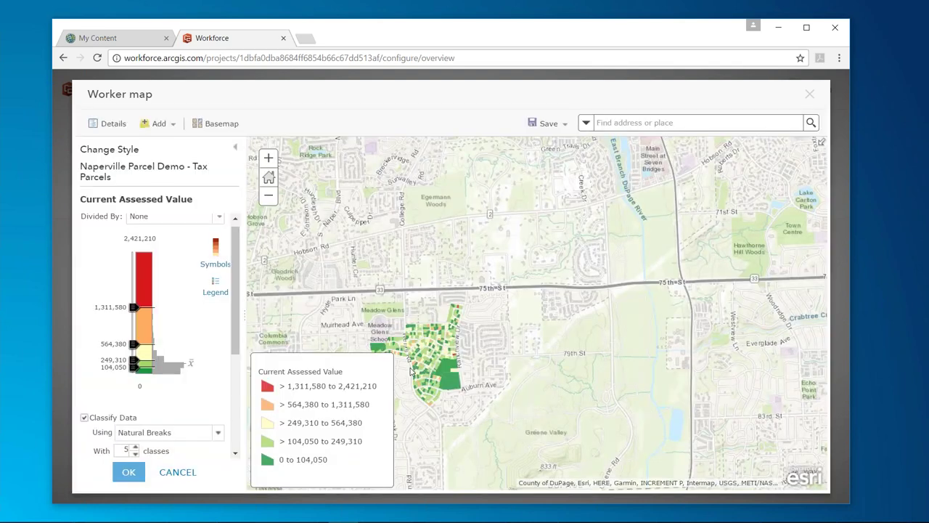
{"action": "left_click", "coordinate": [138, 473]}
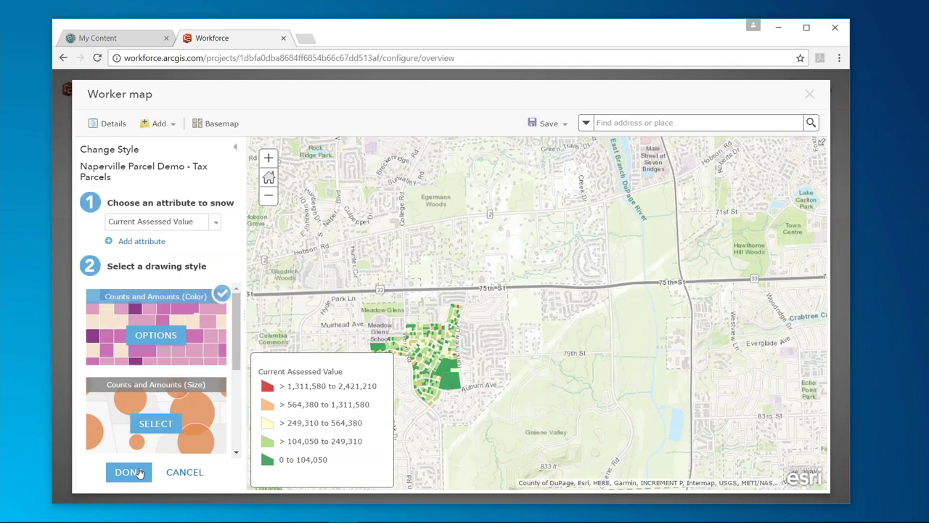
{"action": "left_click", "coordinate": [135, 472]}
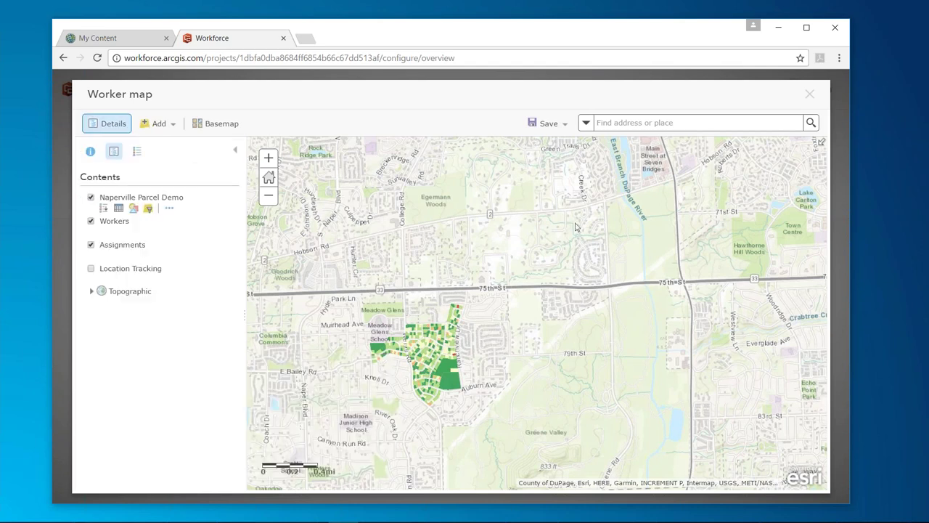
{"action": "left_click", "coordinate": [549, 124]}
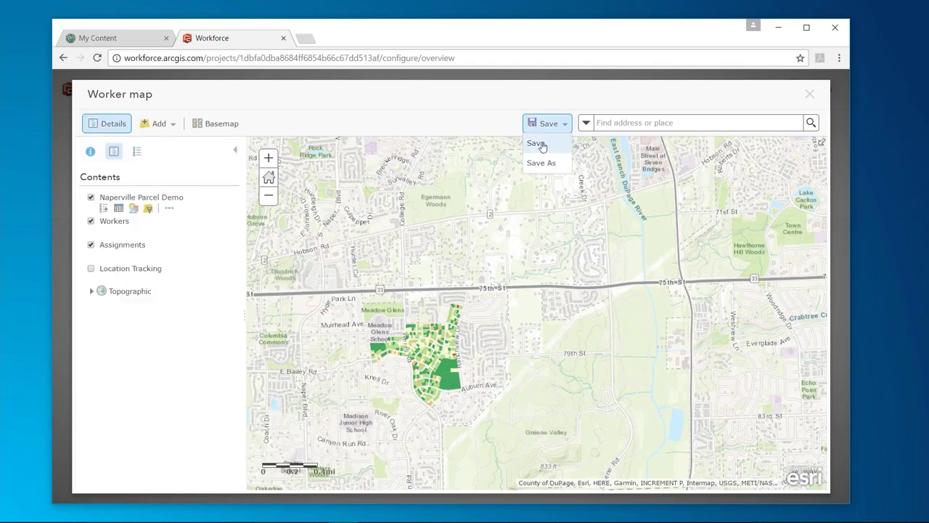
{"action": "left_click", "coordinate": [537, 143]}
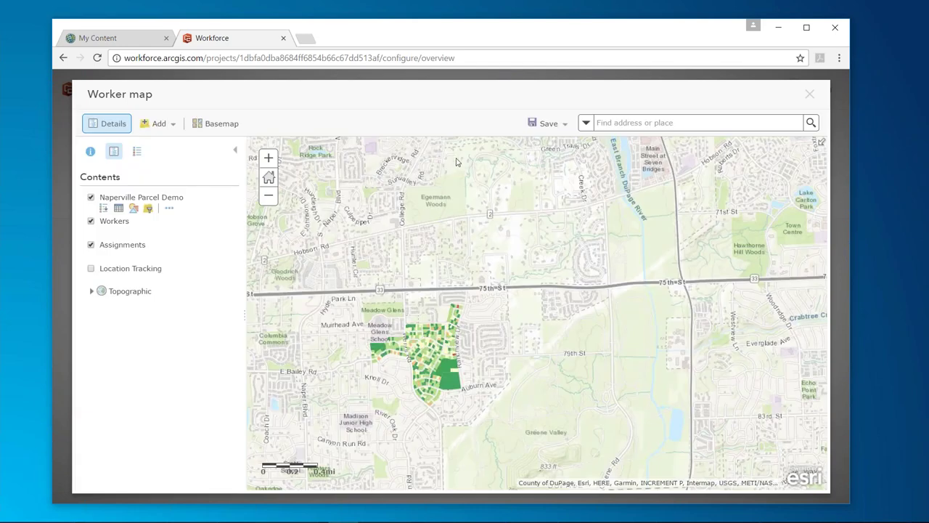
Switch to My Content and open the application settings of the Webinar_Demo_dispatchers web map item.
{"action": "left_click", "coordinate": [132, 43]}
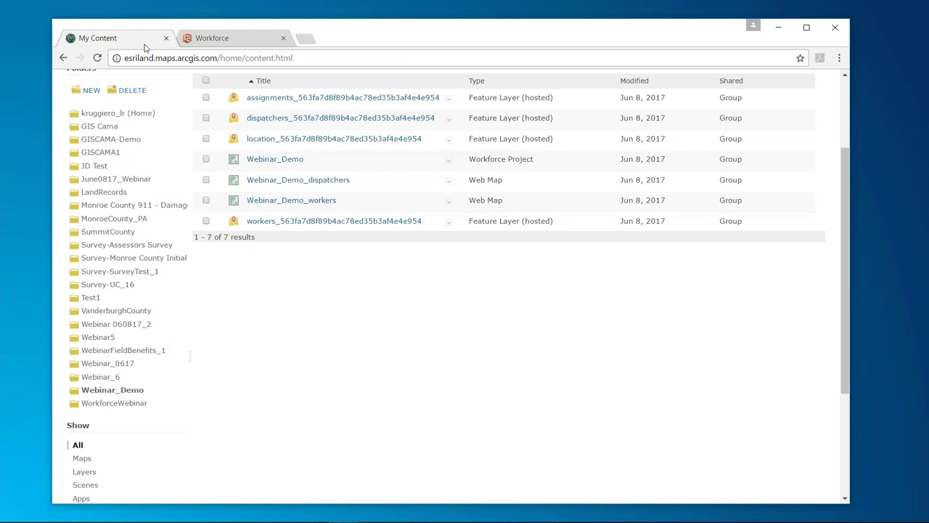
{"action": "left_click", "coordinate": [449, 159]}
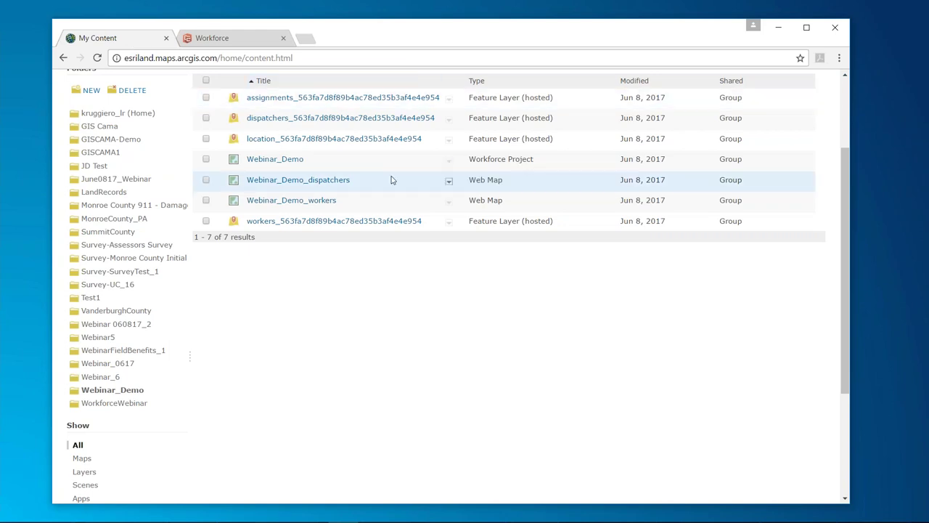
{"action": "left_click", "coordinate": [449, 181]}
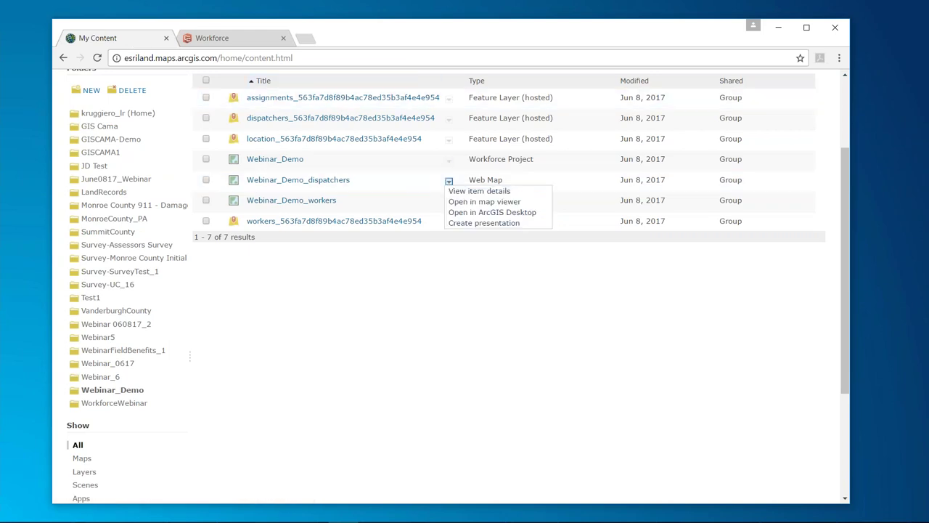
{"action": "left_click", "coordinate": [459, 192]}
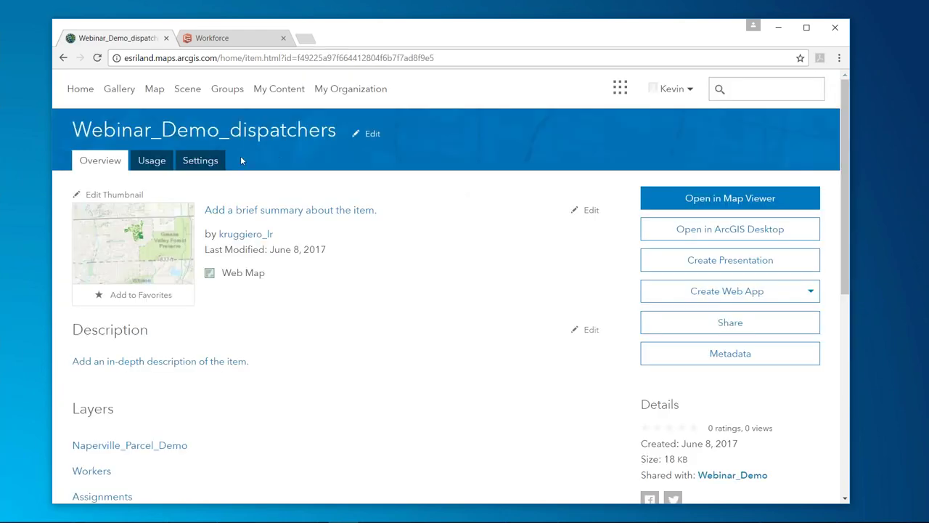
{"action": "left_click", "coordinate": [202, 159]}
{"action": "scroll", "coordinate": [359, 244], "scroll_direction": "down", "scroll_amount": 1}
{"action": "scroll", "coordinate": [371, 244], "scroll_direction": "down", "scroll_amount": 6}
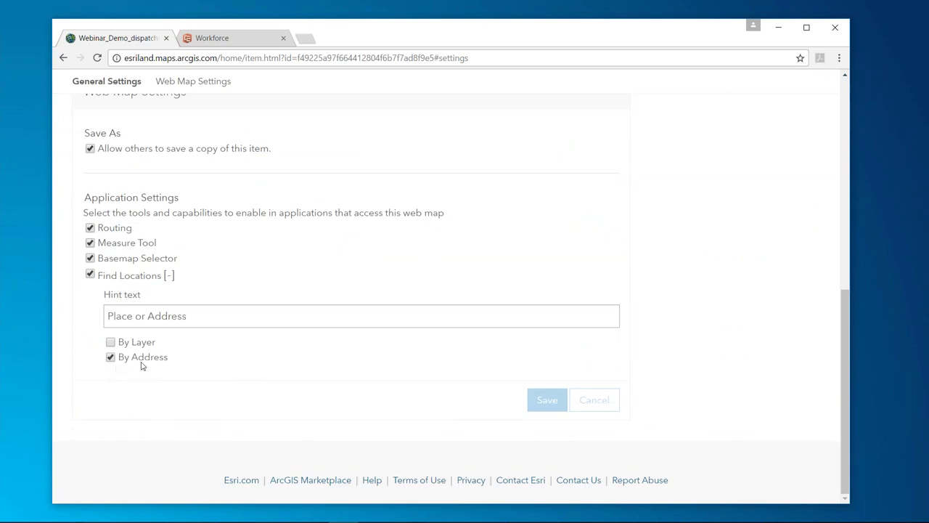
Enable finding locations by layer in the dispatchers map, using Naperville_Parcel_Demo's Parcel Identification Number with Contains, and save the settings.
{"action": "left_click", "coordinate": [110, 342]}
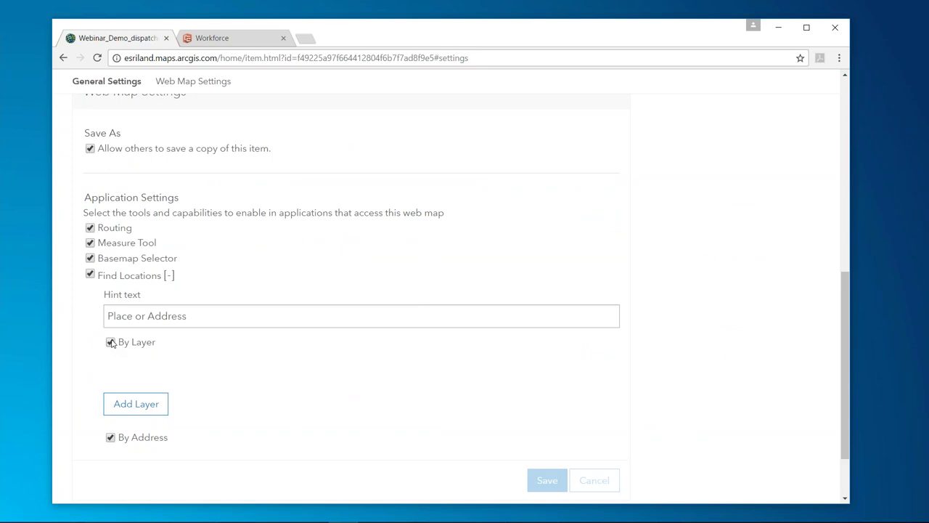
{"action": "left_click", "coordinate": [140, 407]}
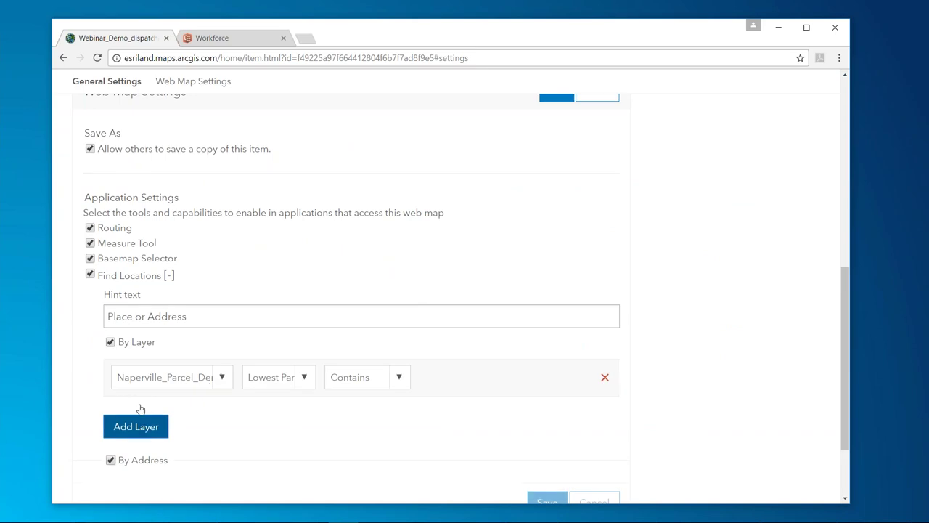
{"action": "left_click", "coordinate": [213, 379]}
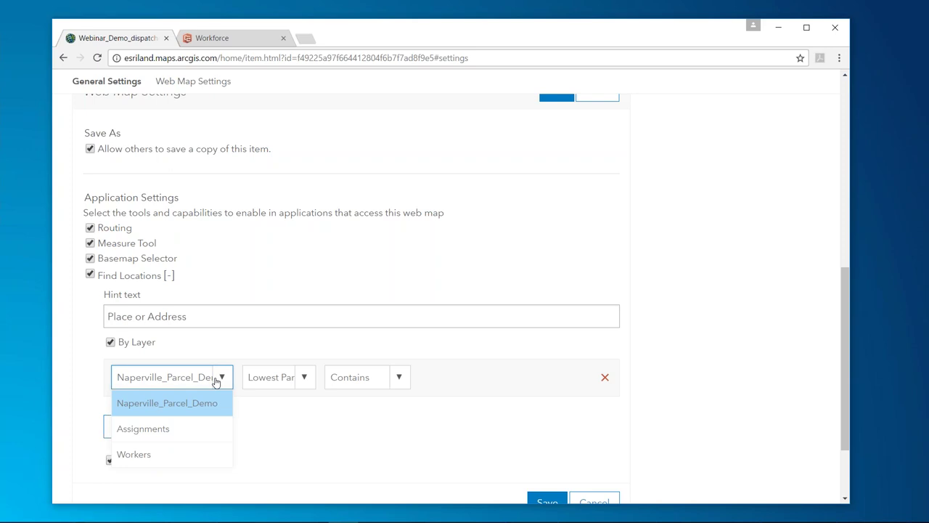
{"action": "left_click", "coordinate": [186, 403]}
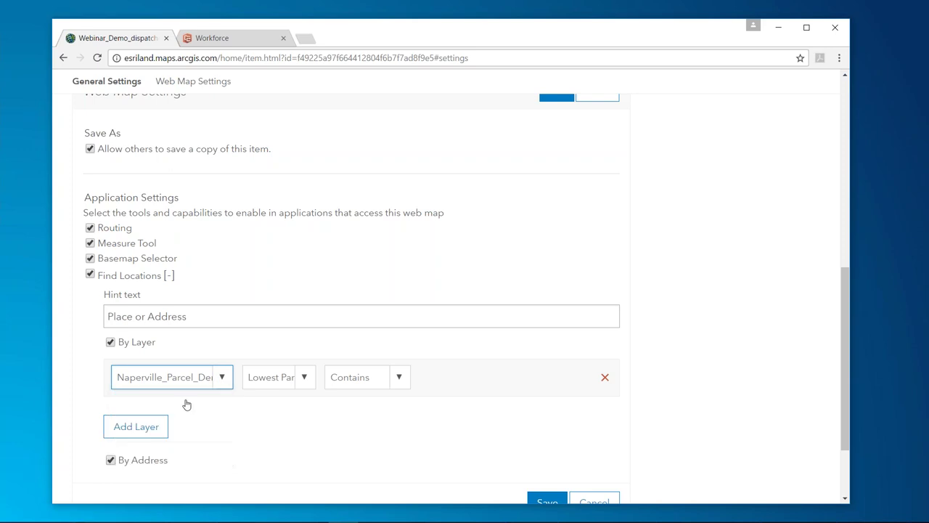
{"action": "left_click", "coordinate": [306, 383]}
{"action": "left_click", "coordinate": [310, 428]}
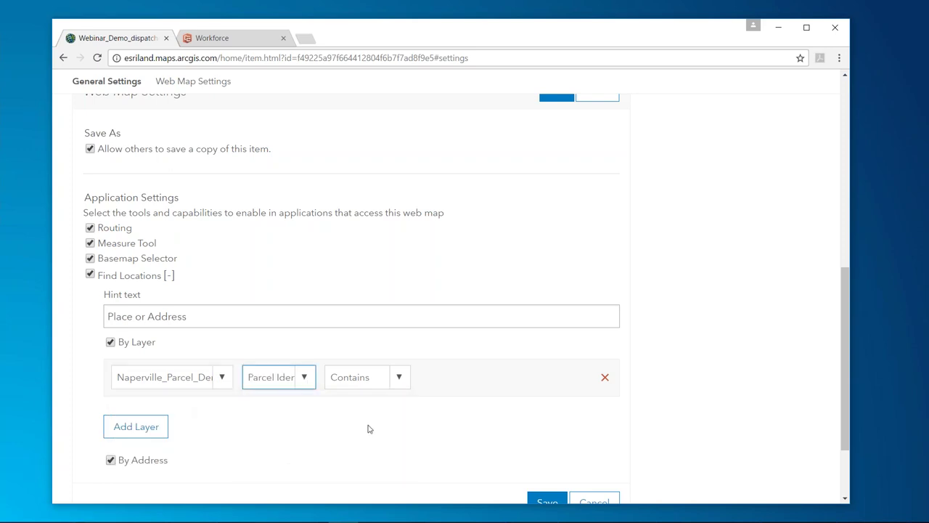
{"action": "left_click", "coordinate": [548, 502]}
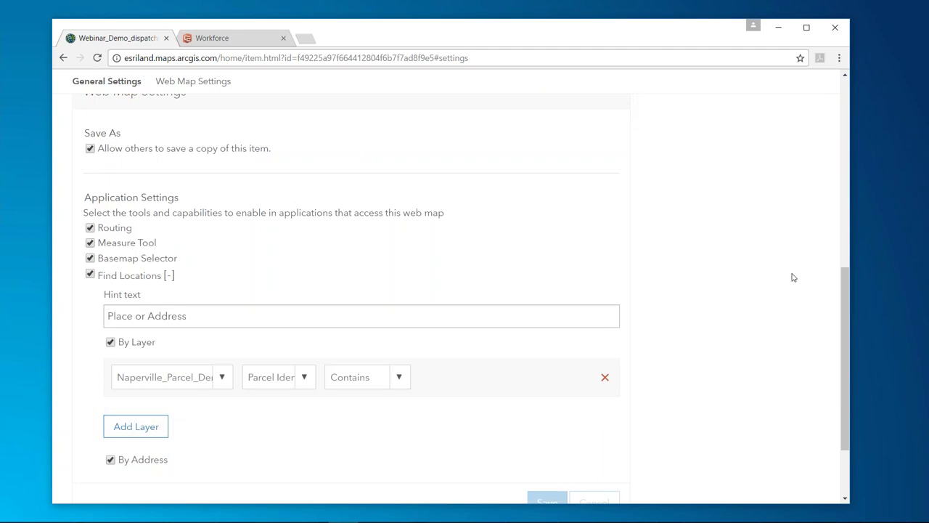
Return to My Content and open the application settings of the Webinar_Demo_workers web map item.
{"action": "scroll", "coordinate": [224, 141], "scroll_direction": "up", "scroll_amount": 2}
{"action": "left_click", "coordinate": [63, 58]}
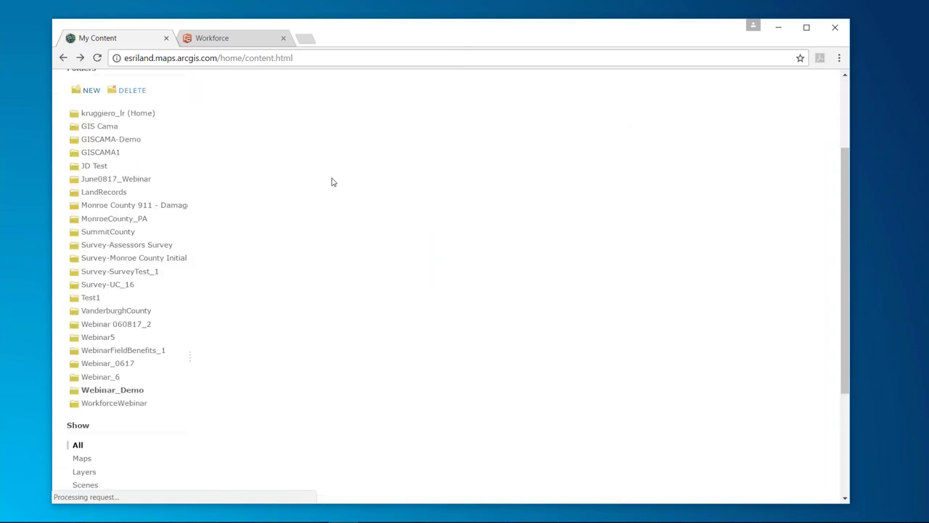
{"action": "left_click", "coordinate": [449, 202]}
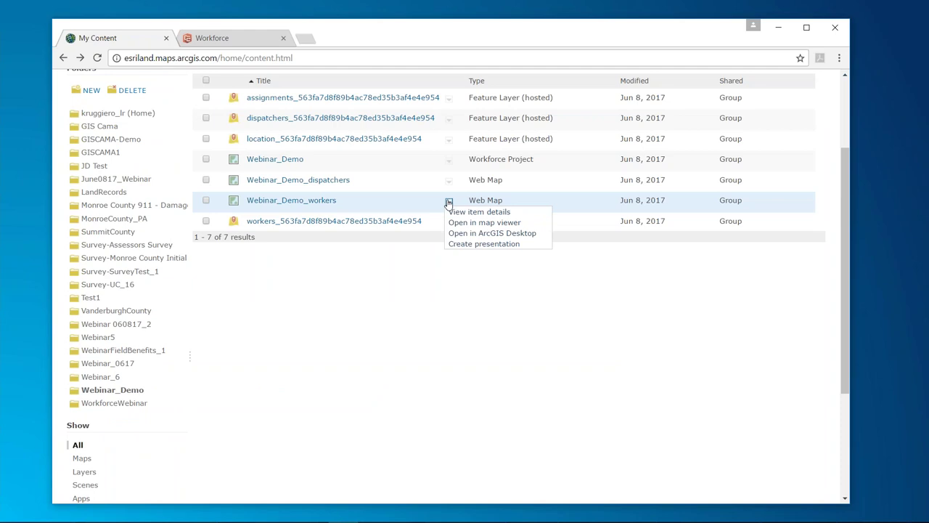
{"action": "left_click", "coordinate": [454, 211]}
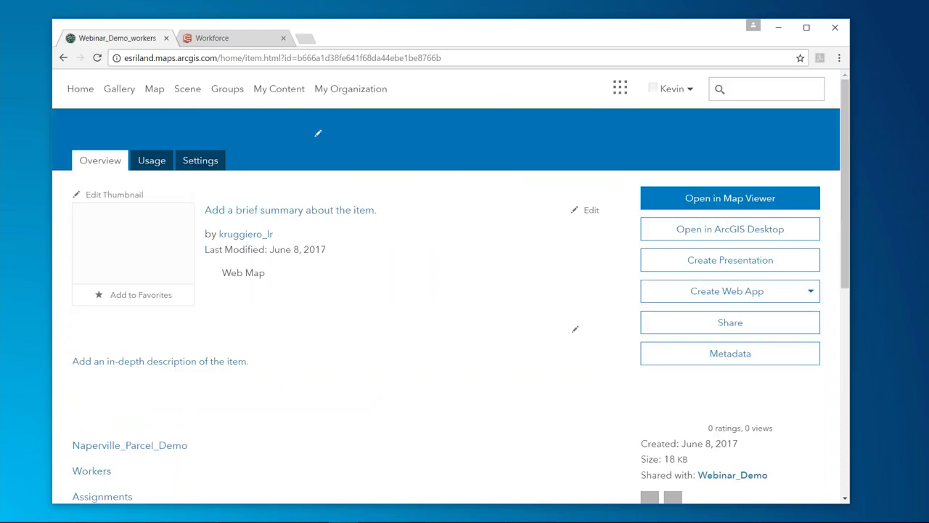
{"action": "left_click", "coordinate": [202, 161]}
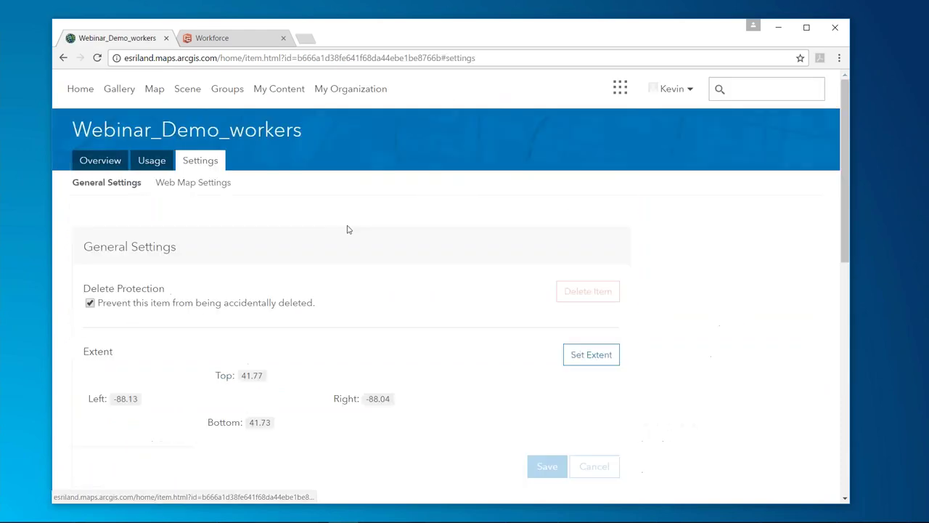
{"action": "scroll", "coordinate": [348, 232], "scroll_direction": "down", "scroll_amount": 3}
{"action": "scroll", "coordinate": [348, 239], "scroll_direction": "down", "scroll_amount": 3}
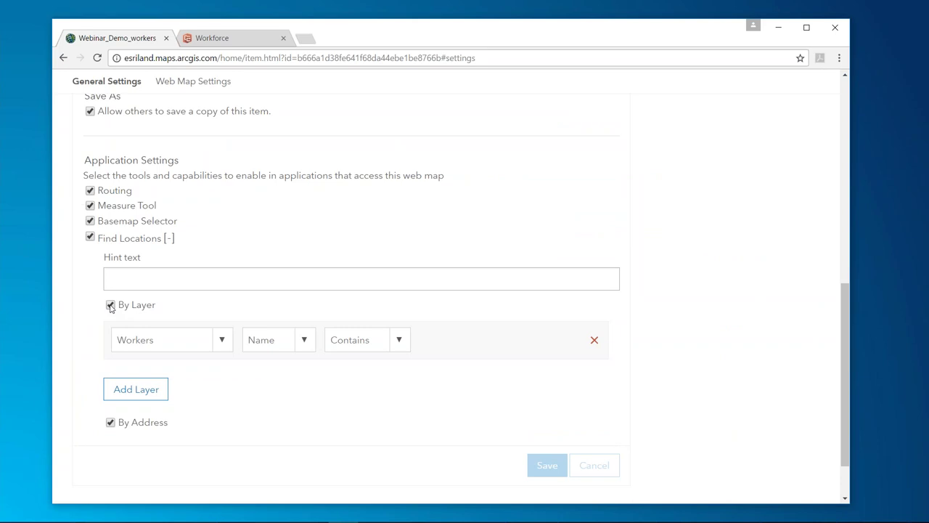
Enable finding locations by layer in the workers map on Naperville_Parcel_Demo's Parcel Identification Number with Contains, and save the settings.
{"action": "left_click", "coordinate": [216, 342]}
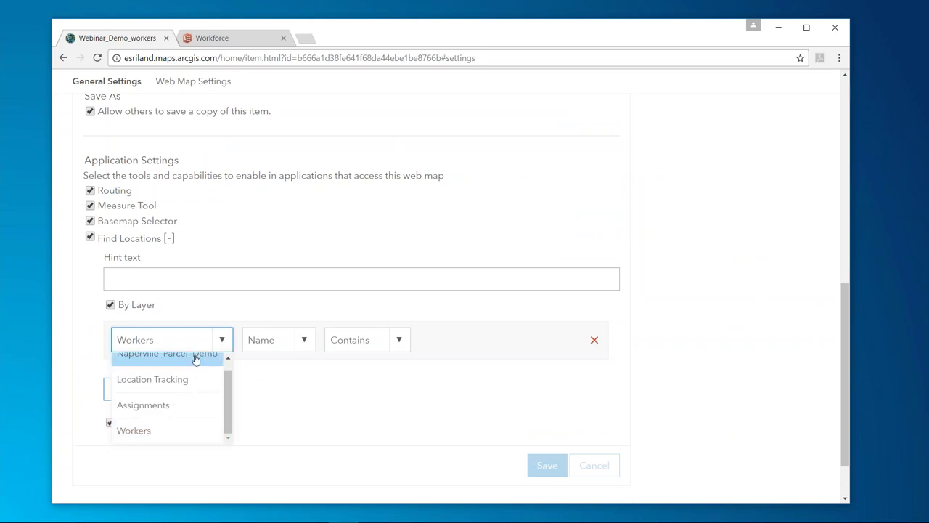
{"action": "left_click", "coordinate": [195, 360]}
{"action": "left_click", "coordinate": [304, 339]}
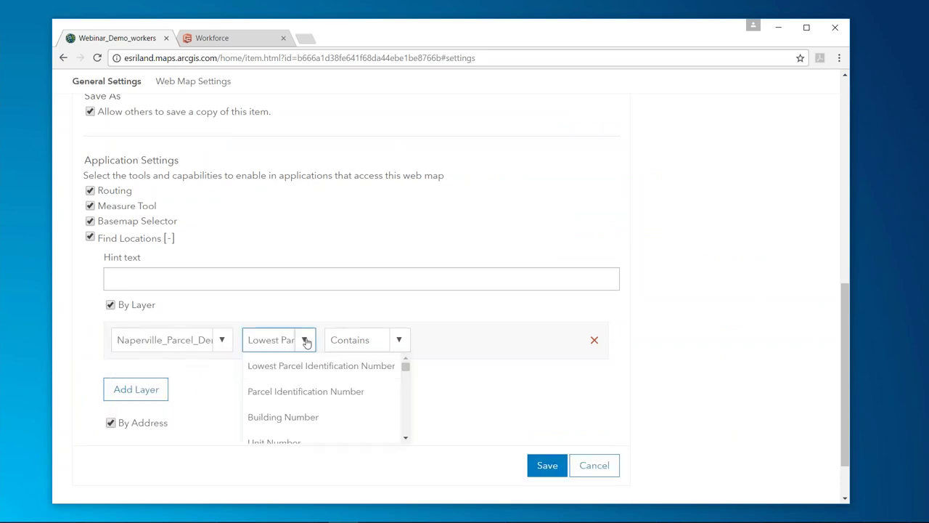
{"action": "left_click", "coordinate": [296, 398]}
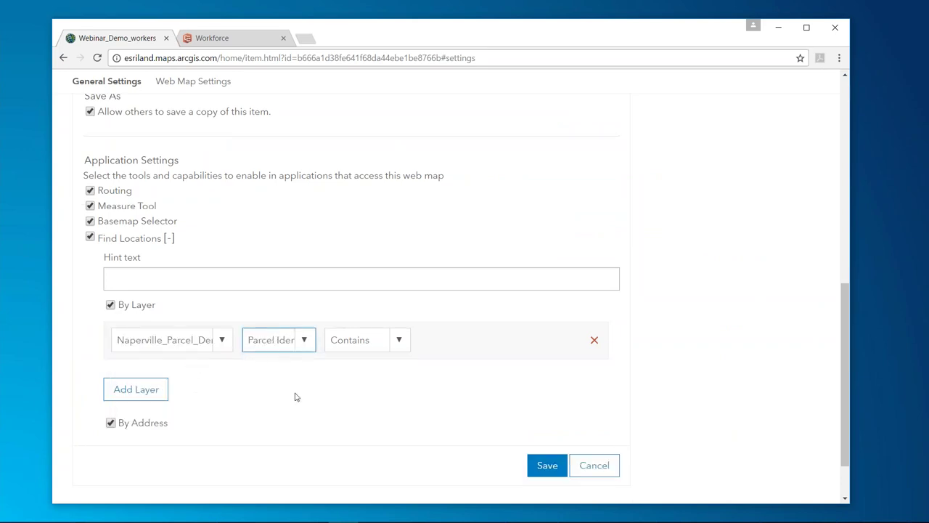
{"action": "left_click", "coordinate": [543, 465]}
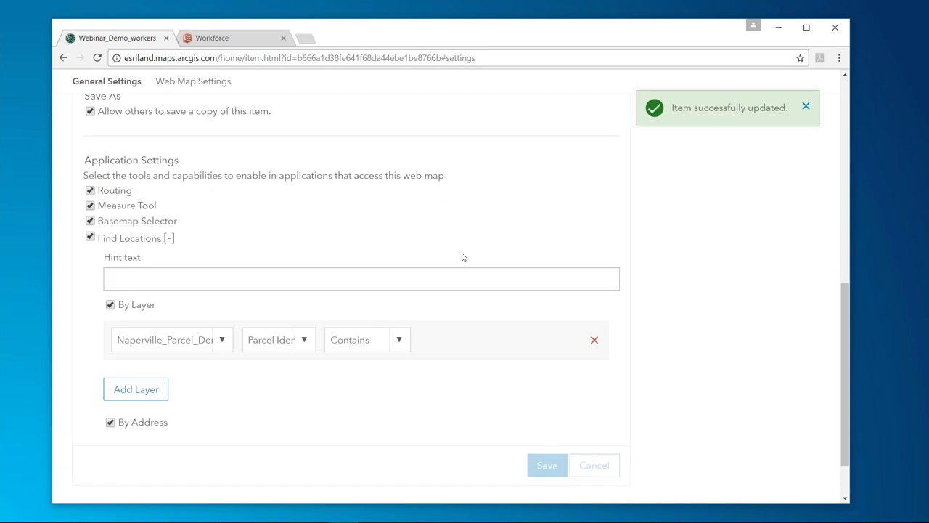
Switch back to Workforce, save the worker map again, and close it to return to the project overview.
{"action": "left_click", "coordinate": [62, 59]}
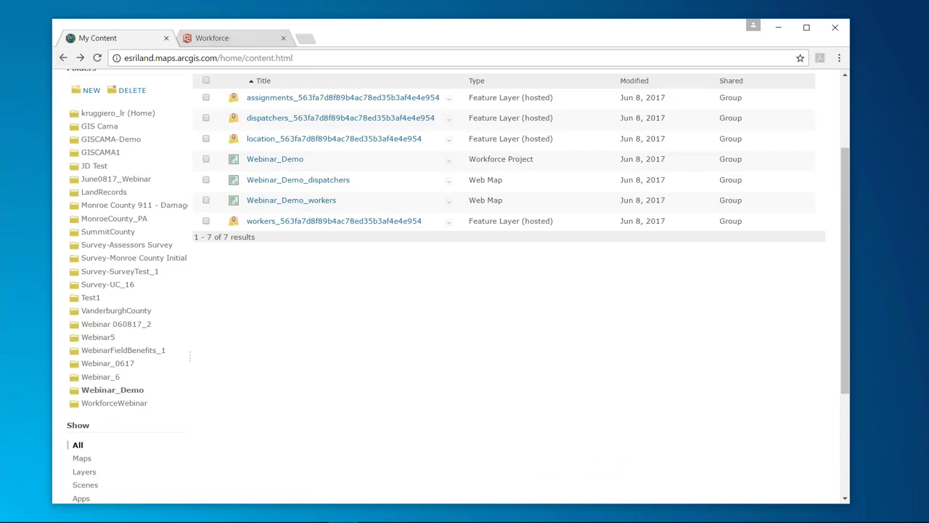
{"action": "left_click", "coordinate": [235, 41]}
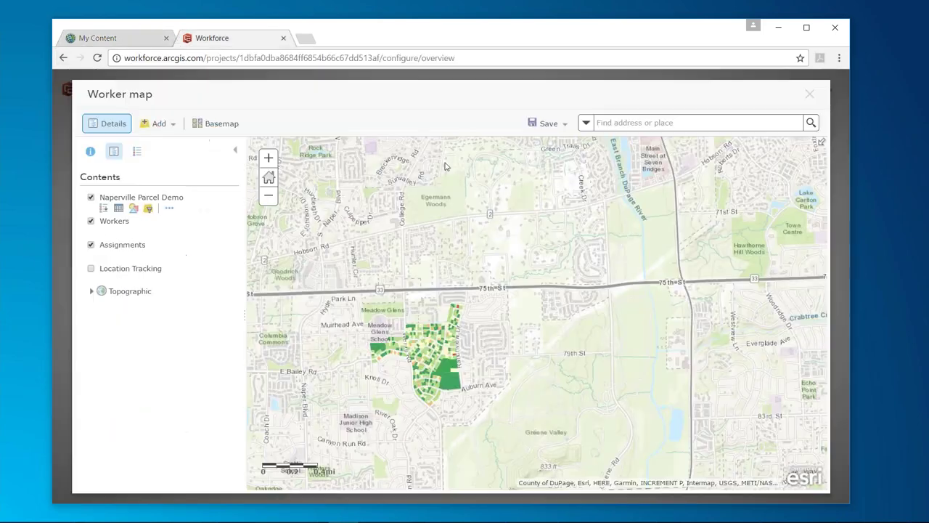
{"action": "left_click", "coordinate": [548, 125]}
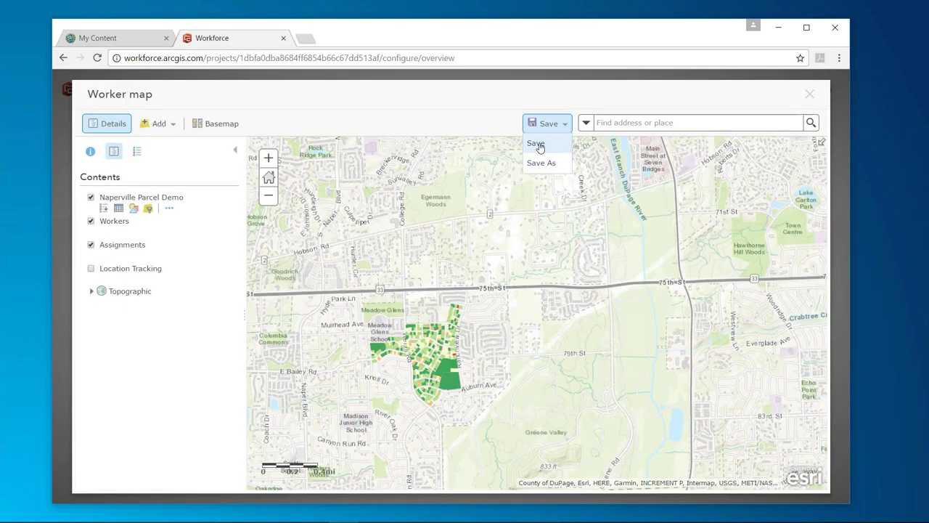
{"action": "left_click", "coordinate": [537, 144]}
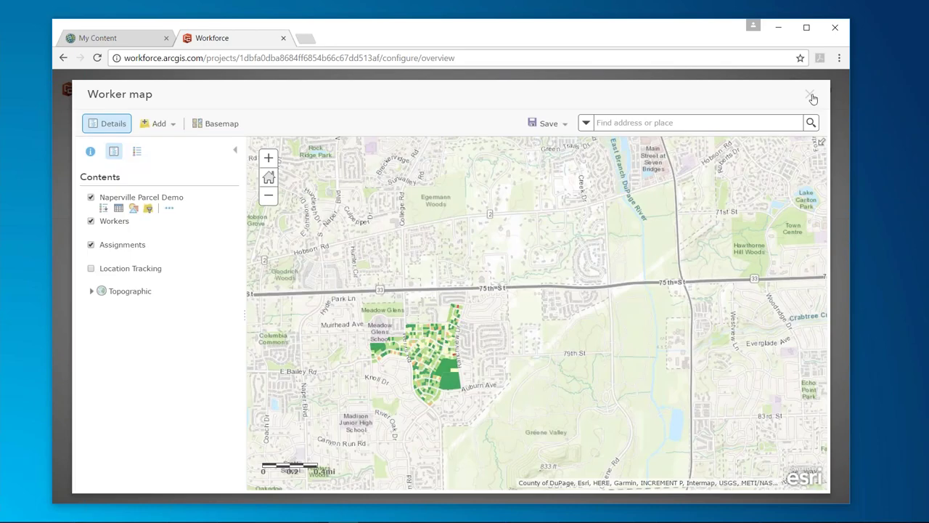
{"action": "left_click", "coordinate": [811, 94]}
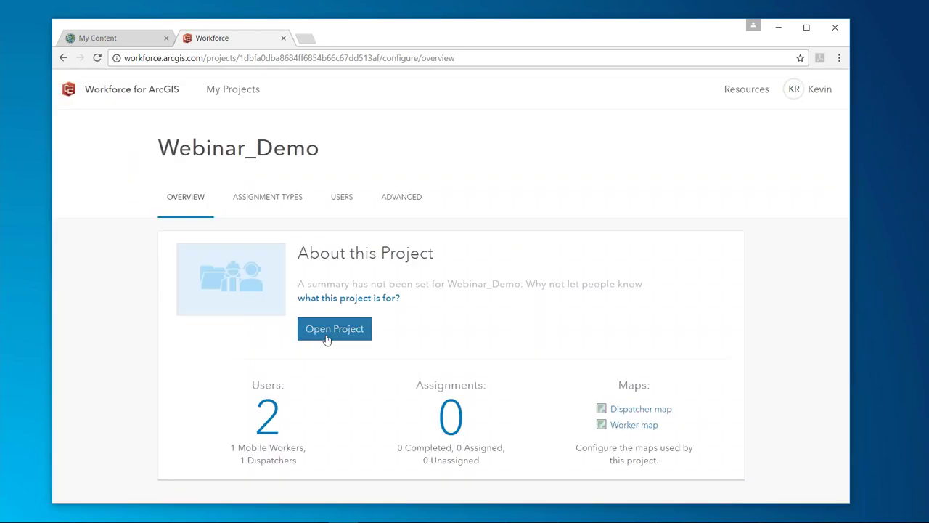
Open the Webinar_Demo project and start a new assignment of type Assessor.
{"action": "left_click", "coordinate": [327, 338]}
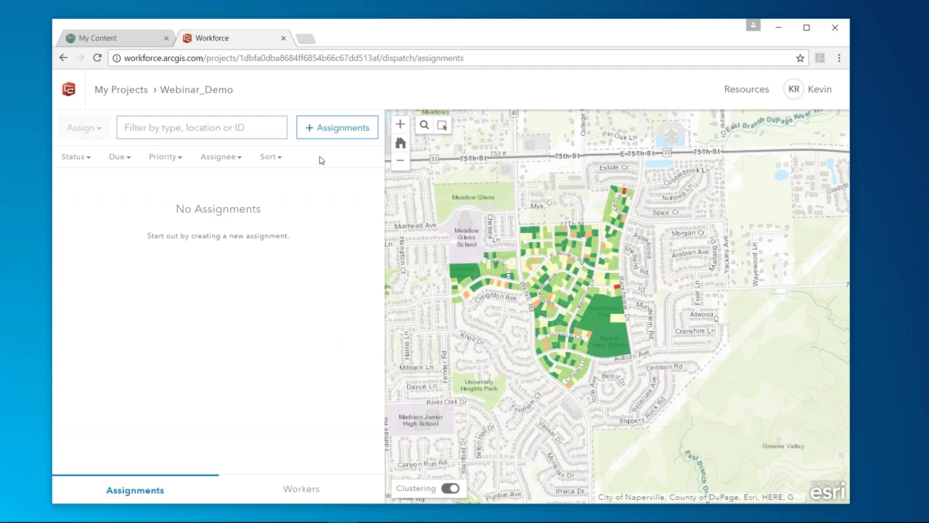
{"action": "left_click", "coordinate": [321, 128]}
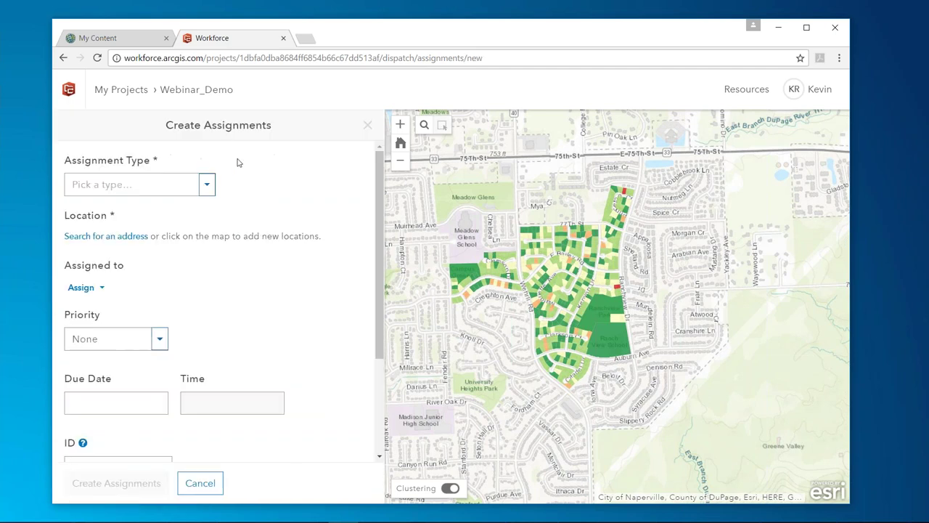
{"action": "left_click", "coordinate": [206, 186]}
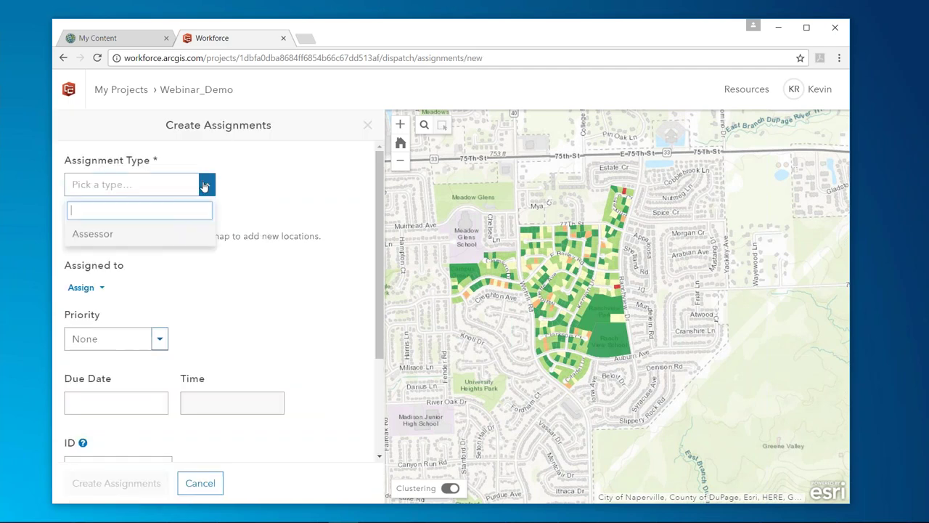
{"action": "left_click", "coordinate": [99, 235]}
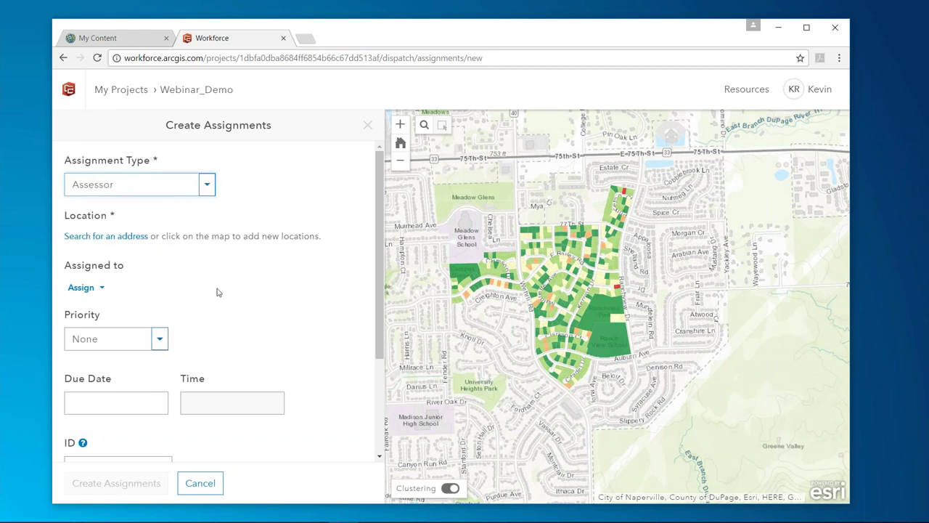
{"action": "left_click", "coordinate": [114, 237]}
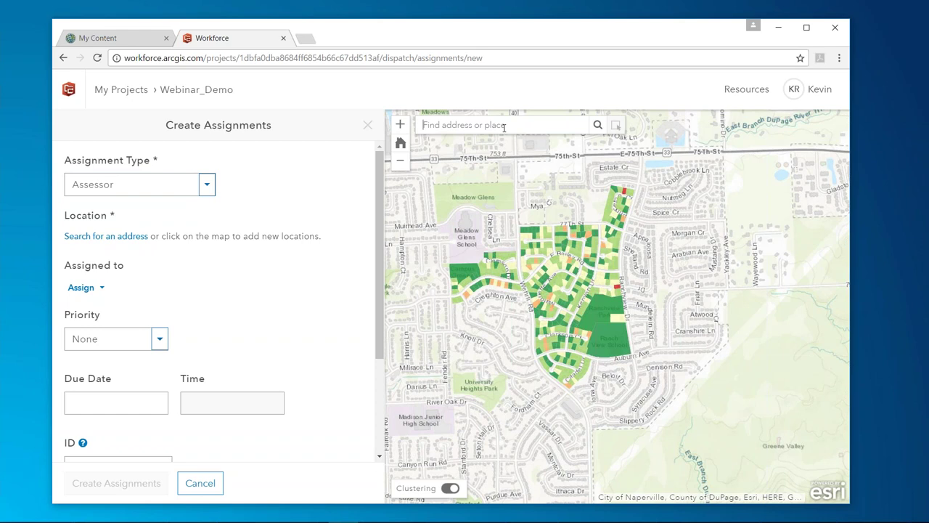
{"action": "type", "text": "08"}
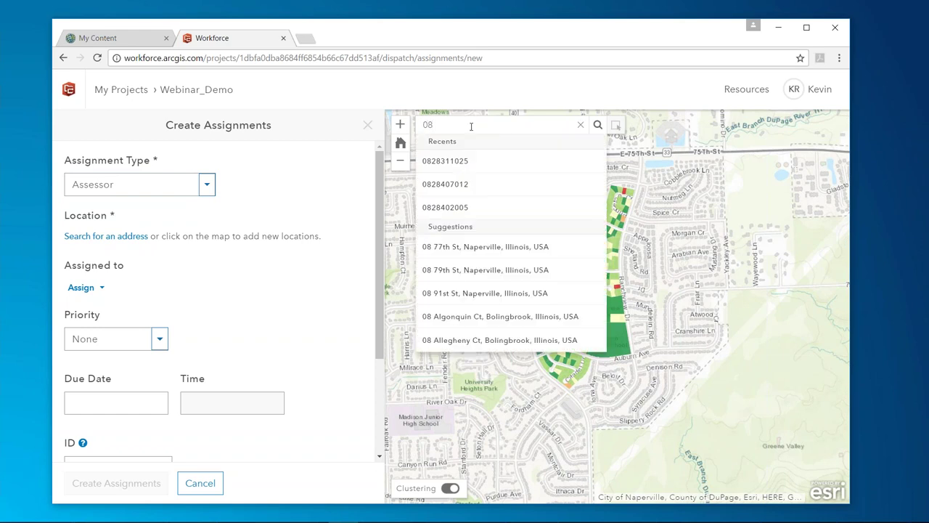
{"action": "left_click", "coordinate": [465, 207]}
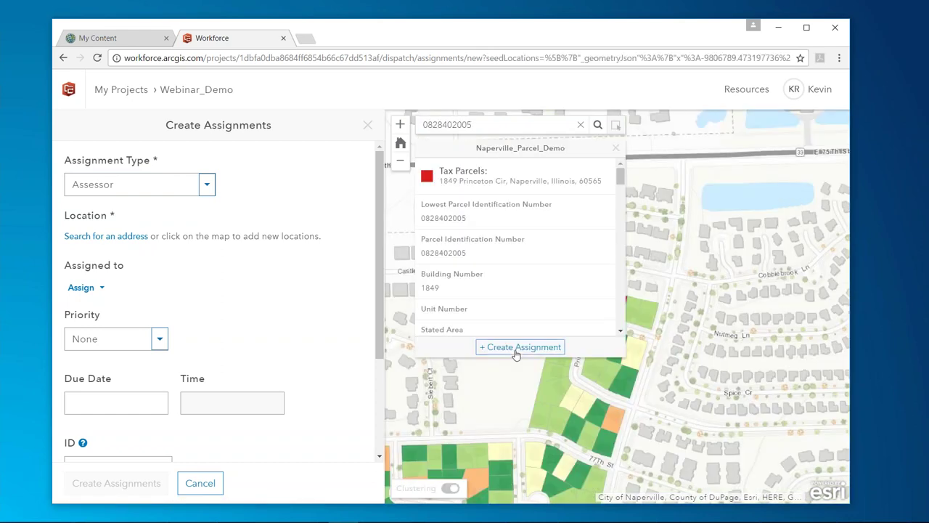
{"action": "left_click", "coordinate": [517, 347]}
Set the assignment's priority to High and its due date to 6/8/2017 at 3:00 pm.
{"action": "left_click", "coordinate": [159, 365]}
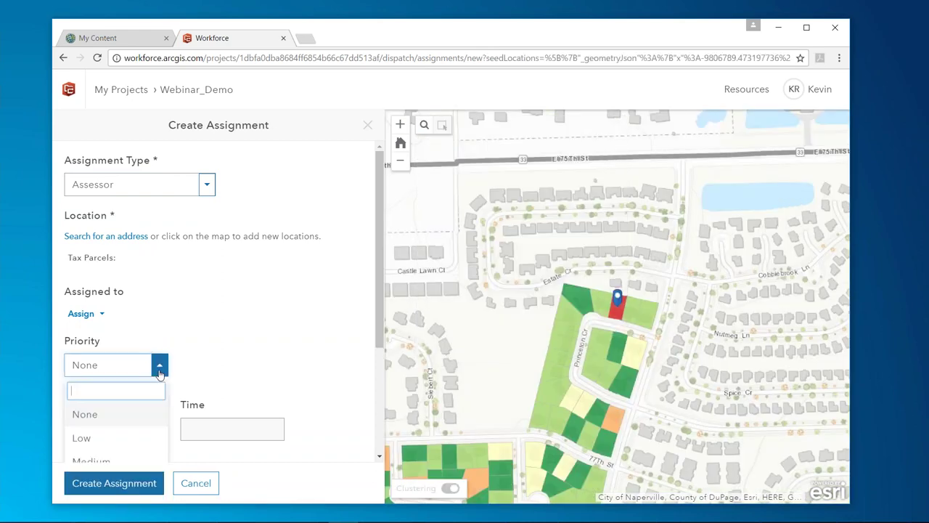
{"action": "scroll", "coordinate": [119, 424], "scroll_direction": "down", "scroll_amount": 3}
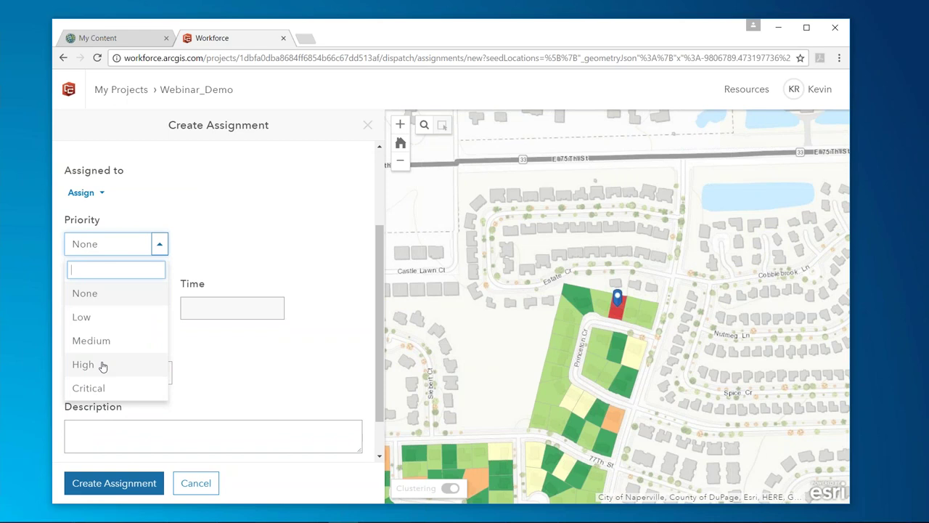
{"action": "left_click", "coordinate": [104, 365]}
{"action": "left_click", "coordinate": [121, 306]}
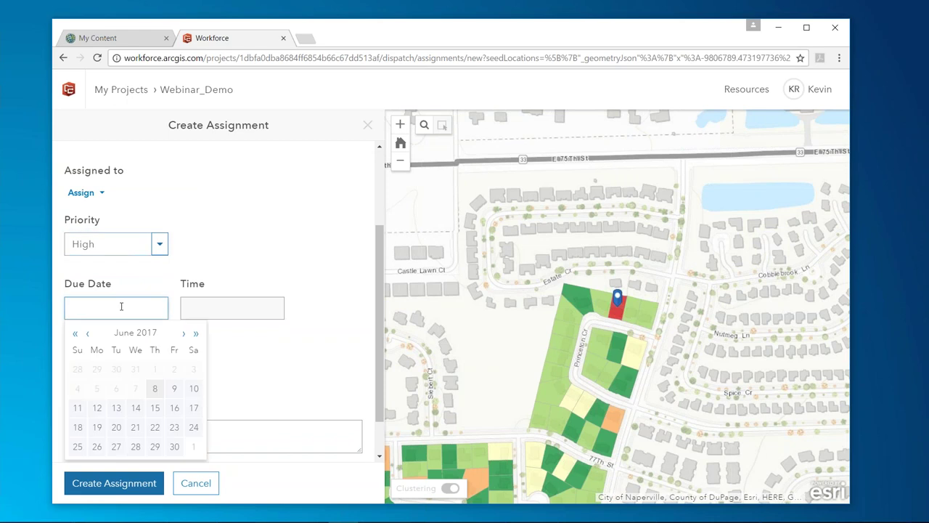
{"action": "left_click", "coordinate": [156, 390]}
{"action": "left_click", "coordinate": [234, 307]}
{"action": "left_click_drag", "start_coordinate": [278, 357], "coordinate": [279, 371]}
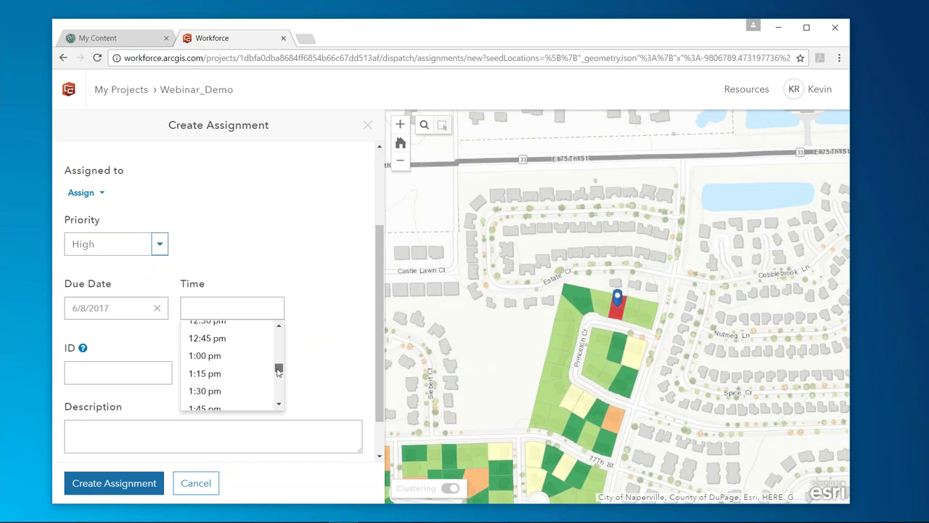
{"action": "left_click_drag", "start_coordinate": [279, 370], "coordinate": [279, 373]}
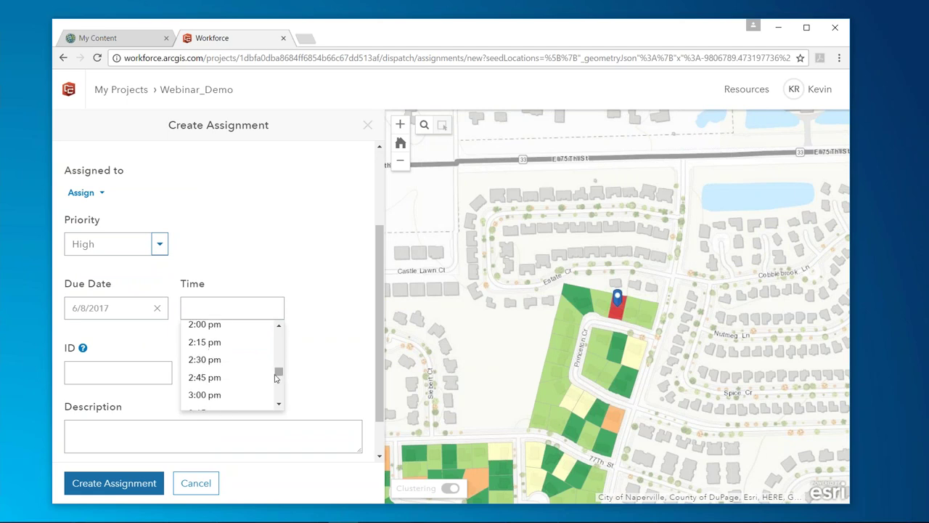
{"action": "left_click", "coordinate": [225, 396]}
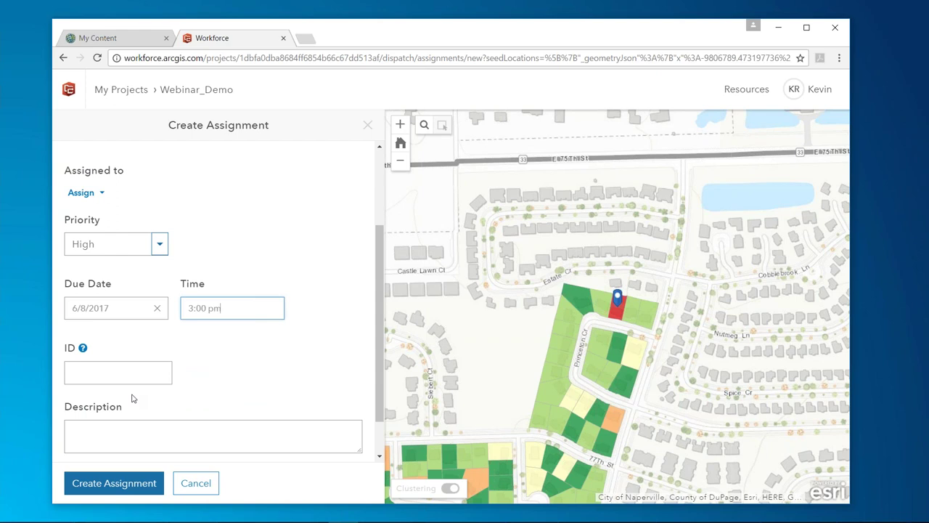
Give the assignment ID 1 and the description "Verify CAMA data in field", and create it.
{"action": "left_click", "coordinate": [106, 373]}
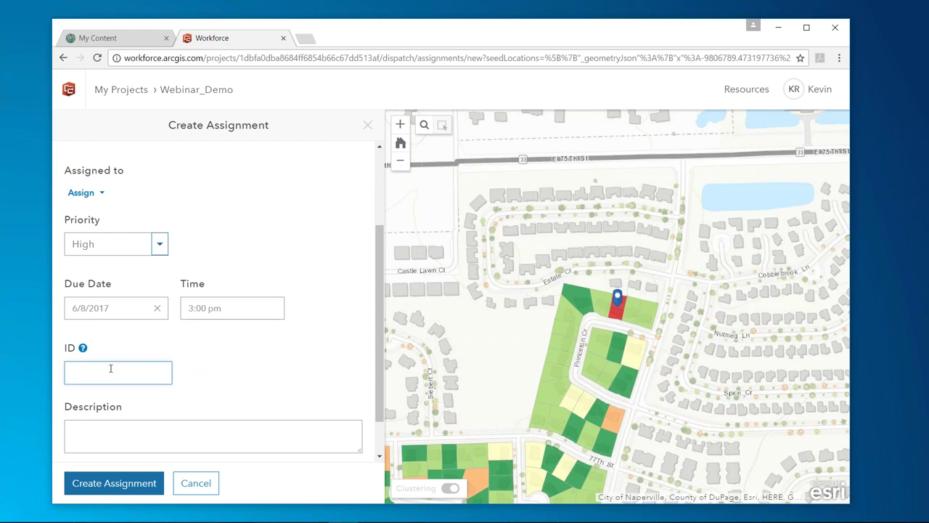
{"action": "type", "text": "1"}
{"action": "left_click", "coordinate": [99, 436]}
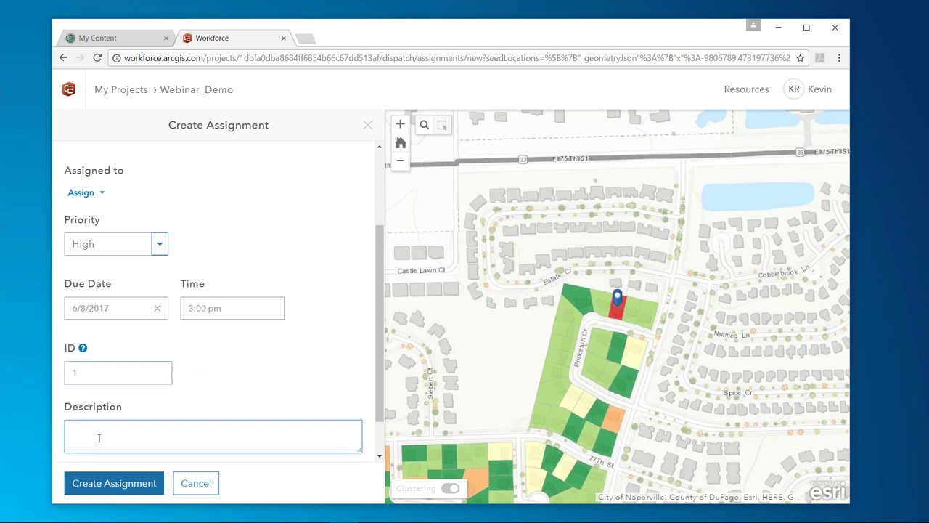
{"action": "type", "text": "Verfiy"}
{"action": "double_click", "coordinate": [100, 436]}
{"action": "type", "text": "Verify CAMA data in field"}
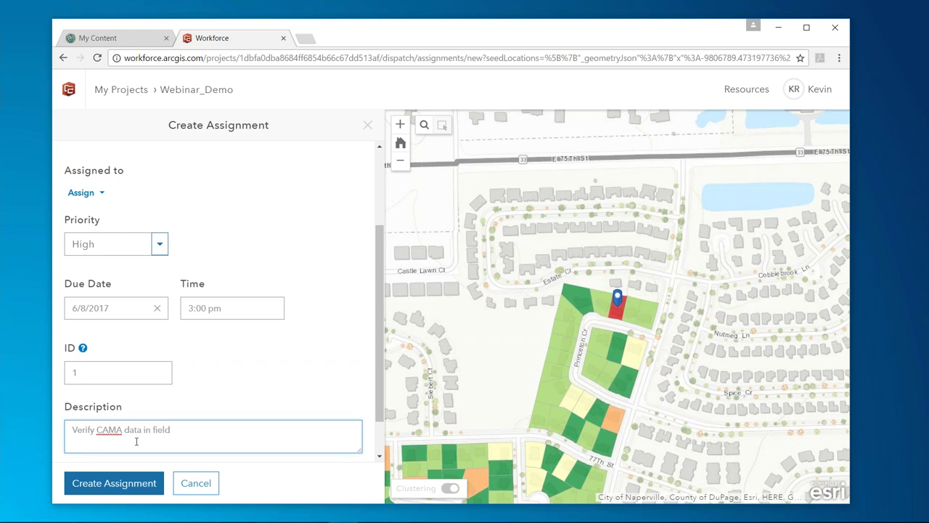
{"action": "left_click", "coordinate": [113, 485]}
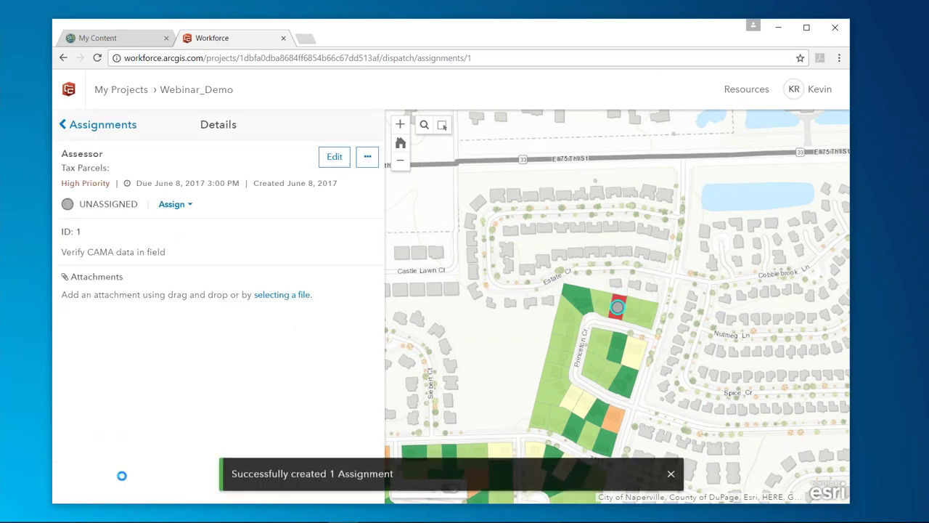
{"action": "left_click", "coordinate": [90, 126]}
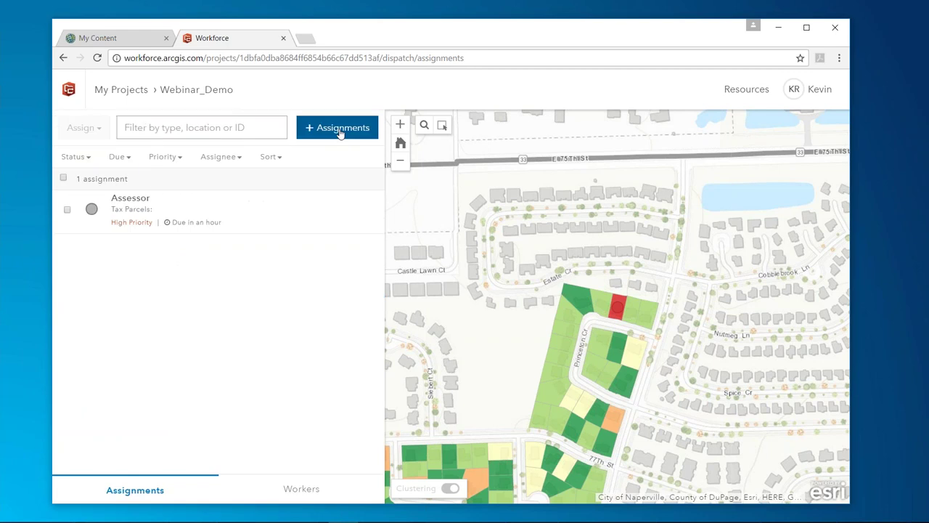
{"action": "left_click", "coordinate": [339, 129]}
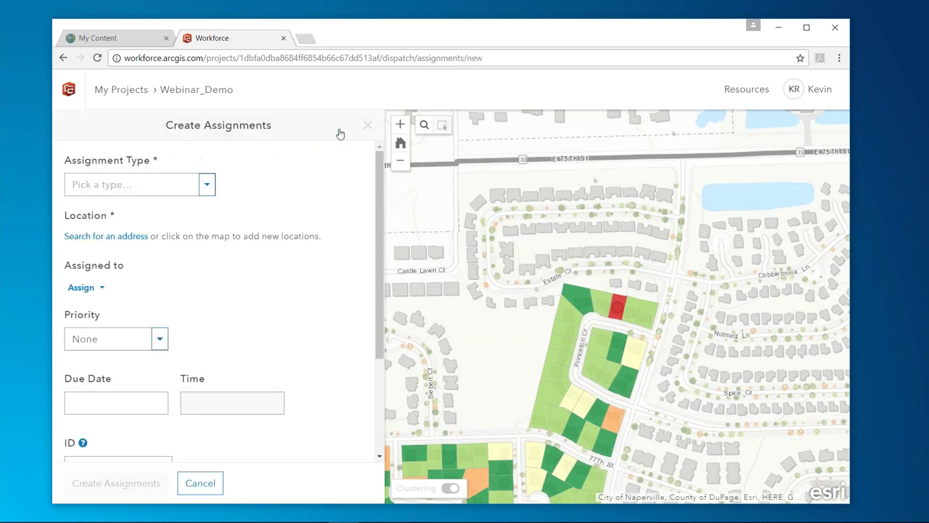
{"action": "left_click", "coordinate": [207, 186]}
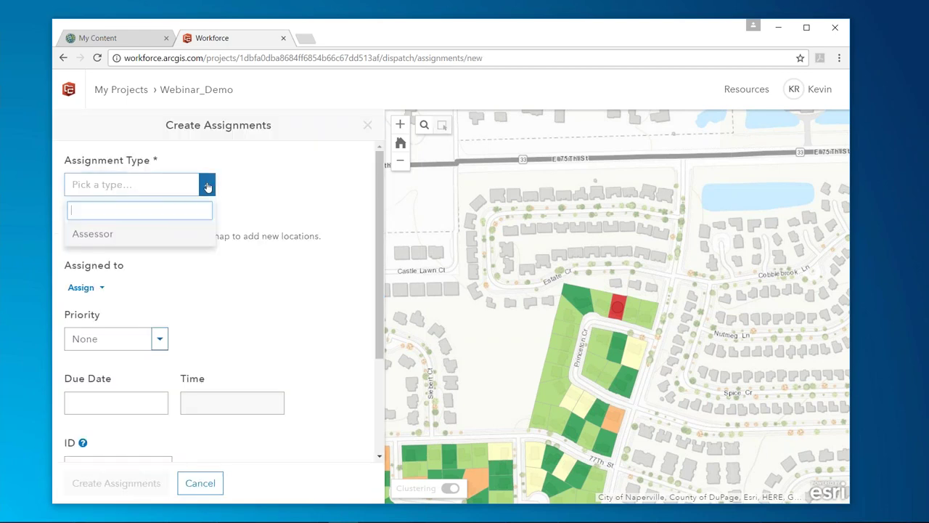
{"action": "left_click", "coordinate": [118, 238]}
{"action": "left_click", "coordinate": [118, 238]}
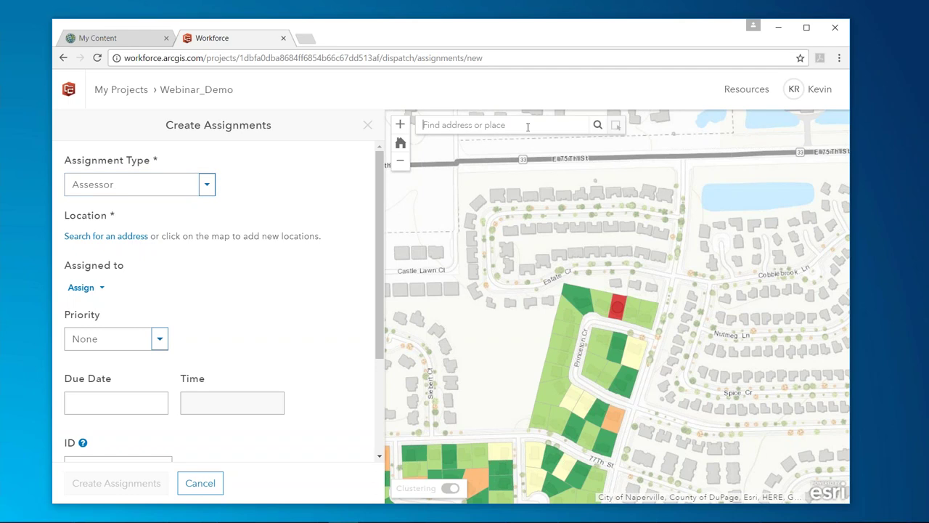
{"action": "type", "text": "08"}
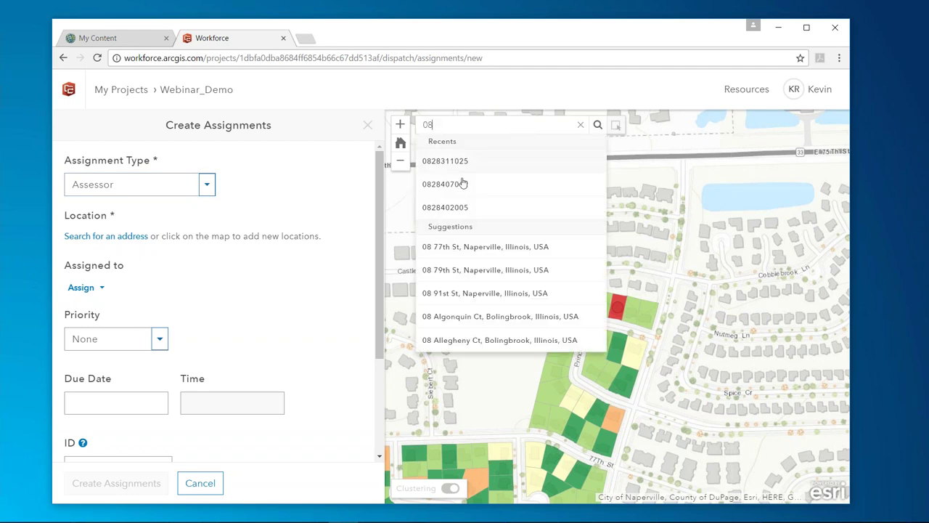
{"action": "left_click", "coordinate": [461, 186]}
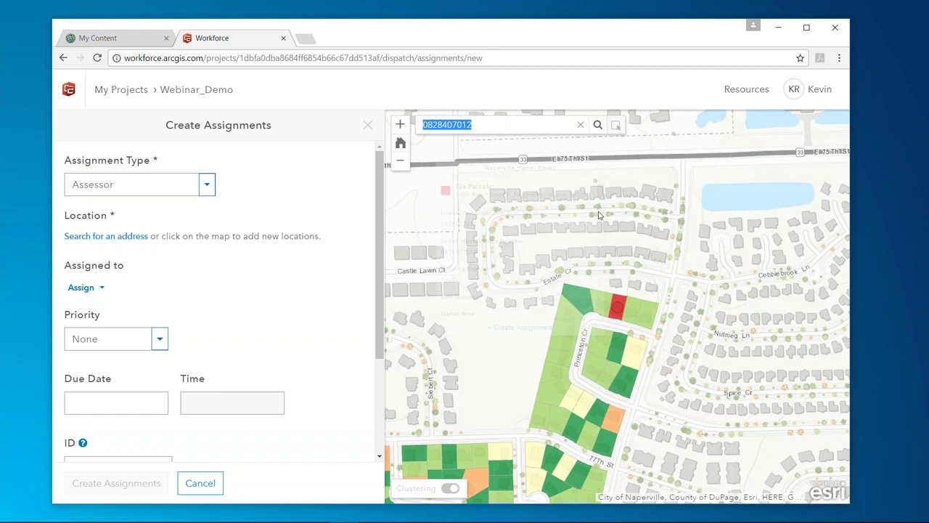
{"action": "left_click", "coordinate": [520, 347]}
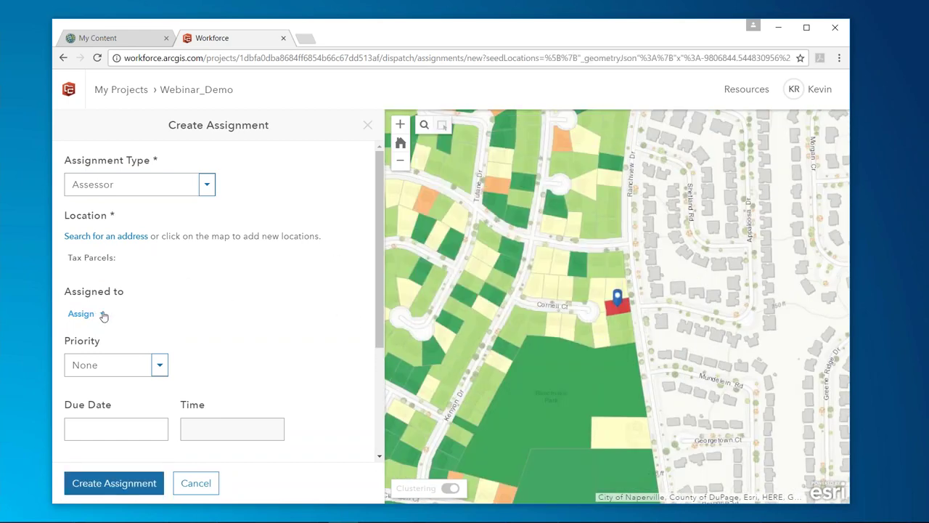
Assign the second assignment to the listed mobile worker and set its priority to High.
{"action": "left_click", "coordinate": [103, 316]}
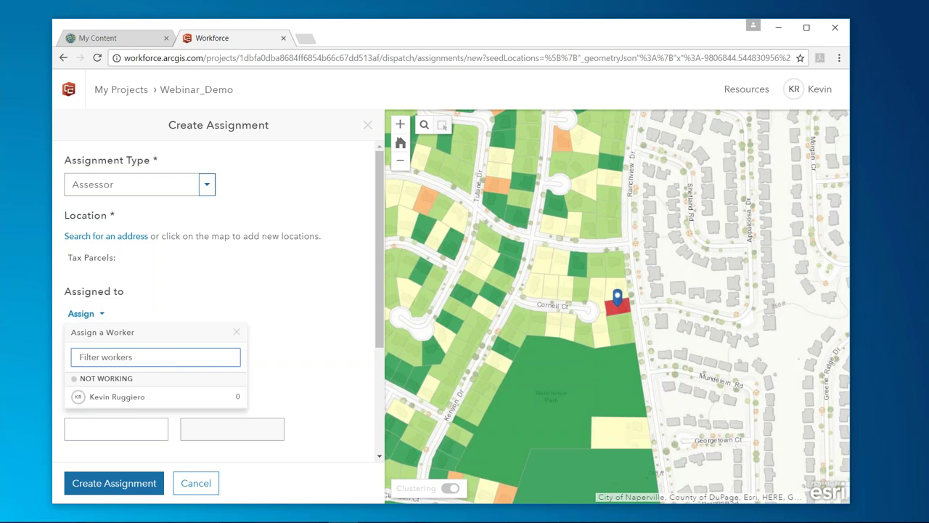
{"action": "left_click", "coordinate": [122, 400]}
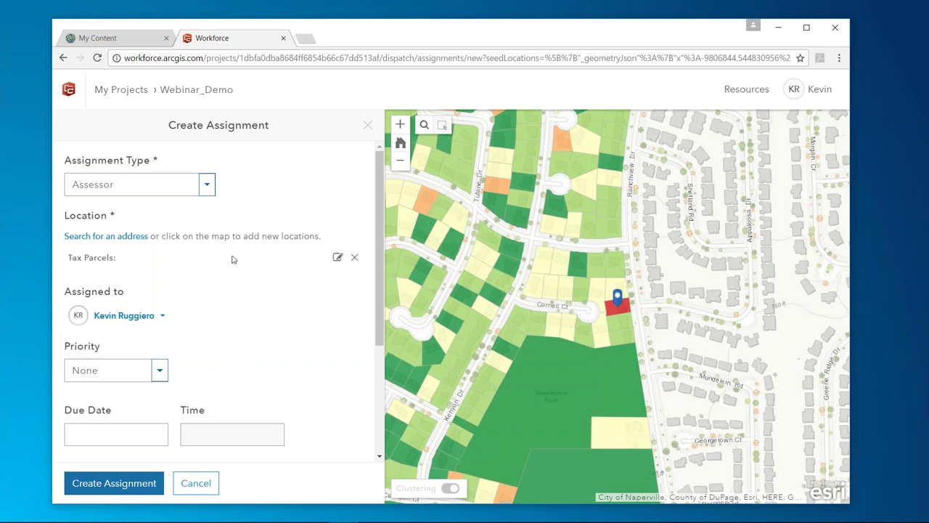
{"action": "left_click", "coordinate": [158, 371]}
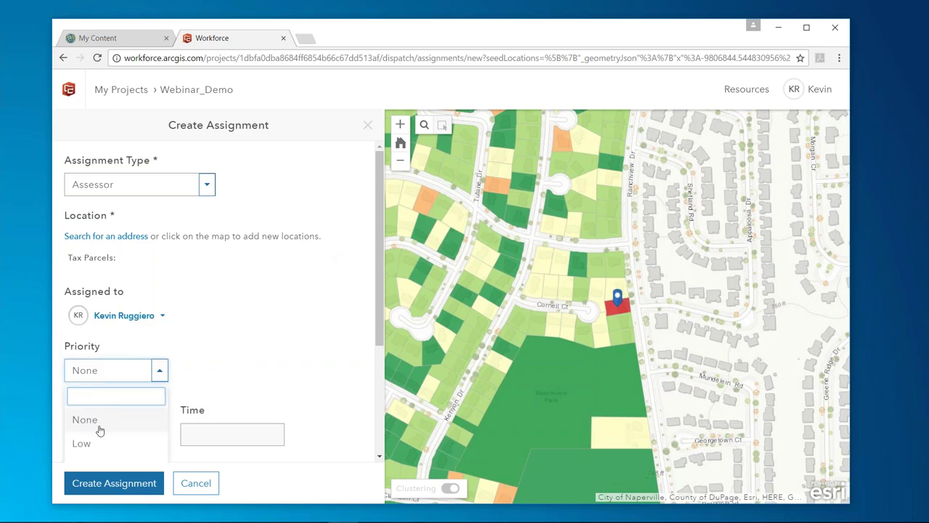
{"action": "scroll", "coordinate": [100, 431], "scroll_direction": "down", "scroll_amount": 1}
{"action": "scroll", "coordinate": [101, 431], "scroll_direction": "down", "scroll_amount": 3}
{"action": "scroll", "coordinate": [99, 390], "scroll_direction": "up", "scroll_amount": 1}
{"action": "left_click", "coordinate": [97, 375]}
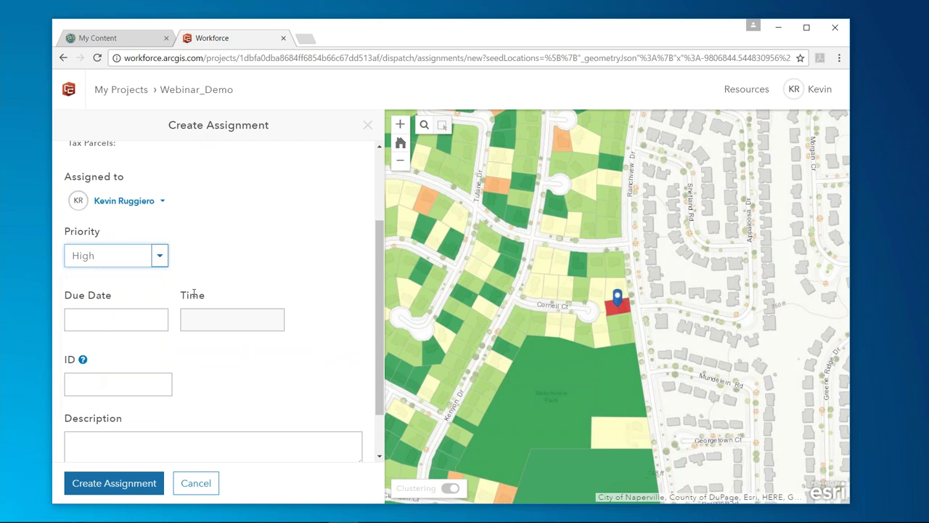
Set the second assignment's due date to 6/8/2017 at 4:00 pm.
{"action": "left_click", "coordinate": [139, 327]}
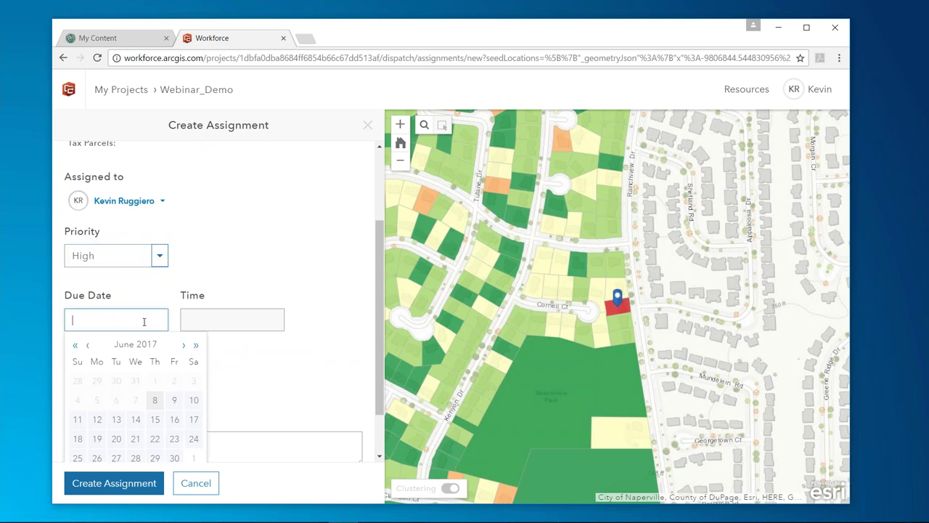
{"action": "left_click", "coordinate": [155, 401]}
{"action": "left_click", "coordinate": [247, 326]}
{"action": "scroll", "coordinate": [261, 370], "scroll_direction": "down", "scroll_amount": 2}
{"action": "scroll", "coordinate": [261, 370], "scroll_direction": "down", "scroll_amount": 5}
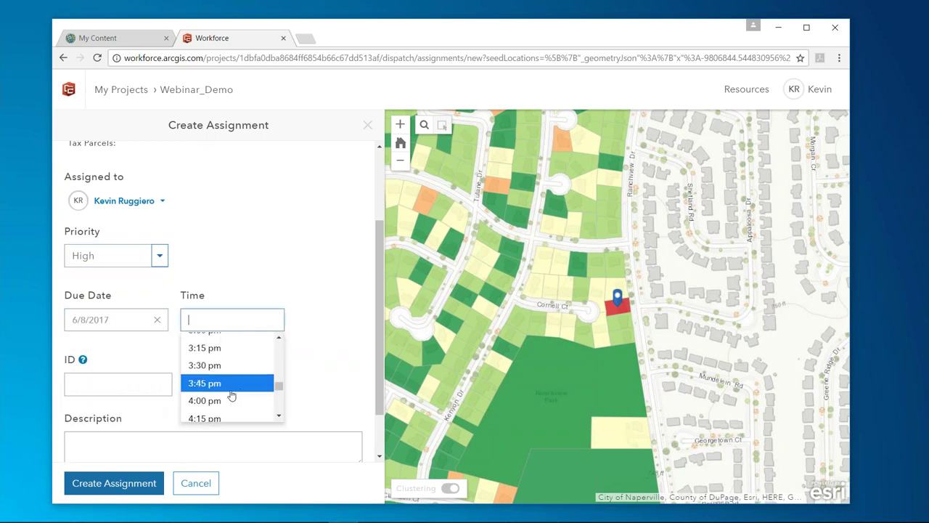
{"action": "left_click", "coordinate": [226, 402]}
Give the second assignment ID 2 and the description "Verify CAMA information", and create it.
{"action": "left_click", "coordinate": [128, 384]}
{"action": "type", "text": "2"}
{"action": "left_click", "coordinate": [86, 437]}
{"action": "type", "text": "Veri"}
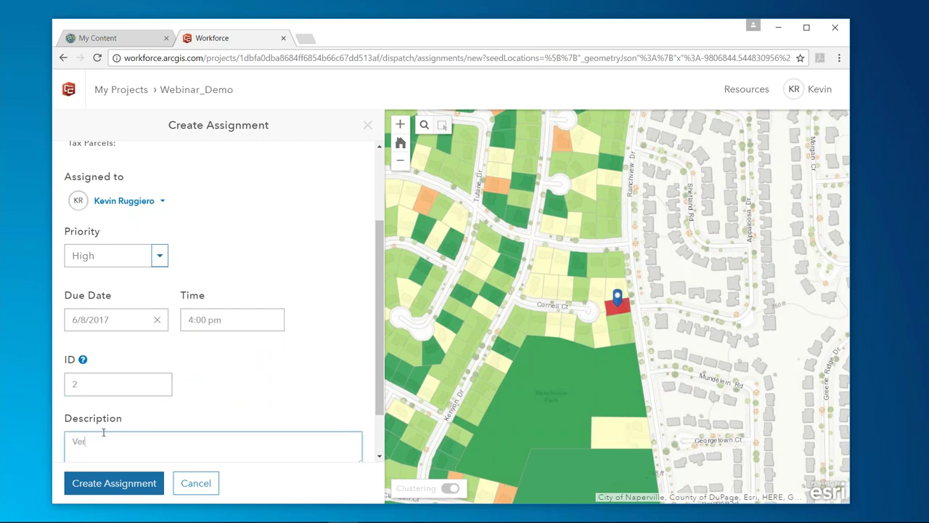
{"action": "type", "text": "ifyAMA information"}
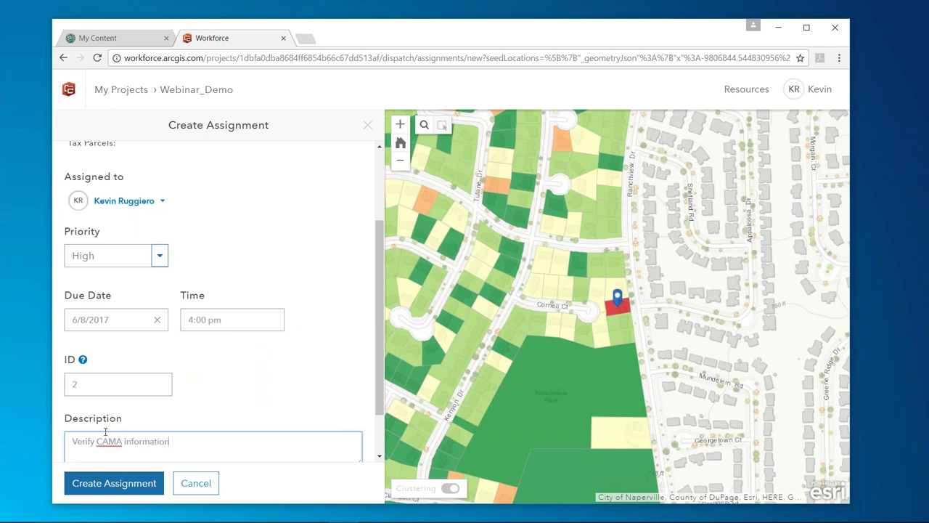
{"action": "left_click", "coordinate": [90, 481]}
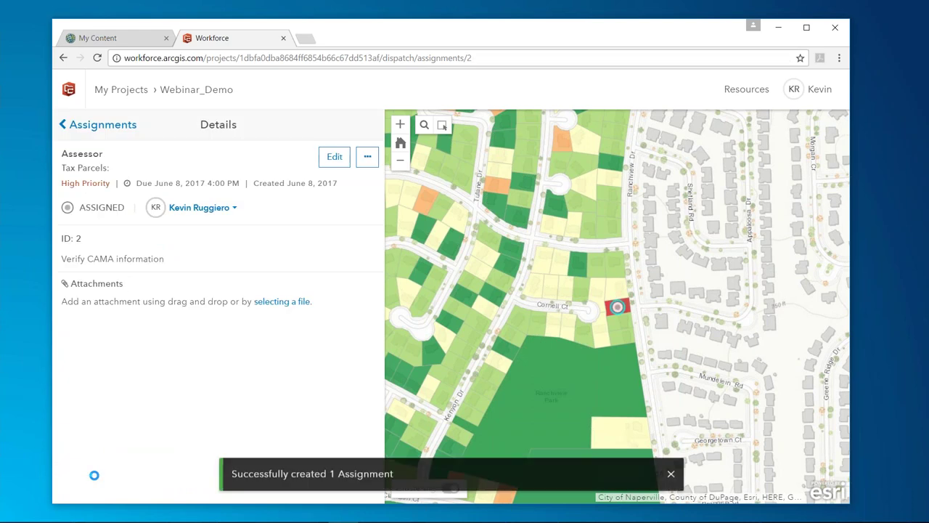
Return to the assignments list and open its assignee filter.
{"action": "left_click", "coordinate": [335, 156]}
{"action": "left_click", "coordinate": [127, 124]}
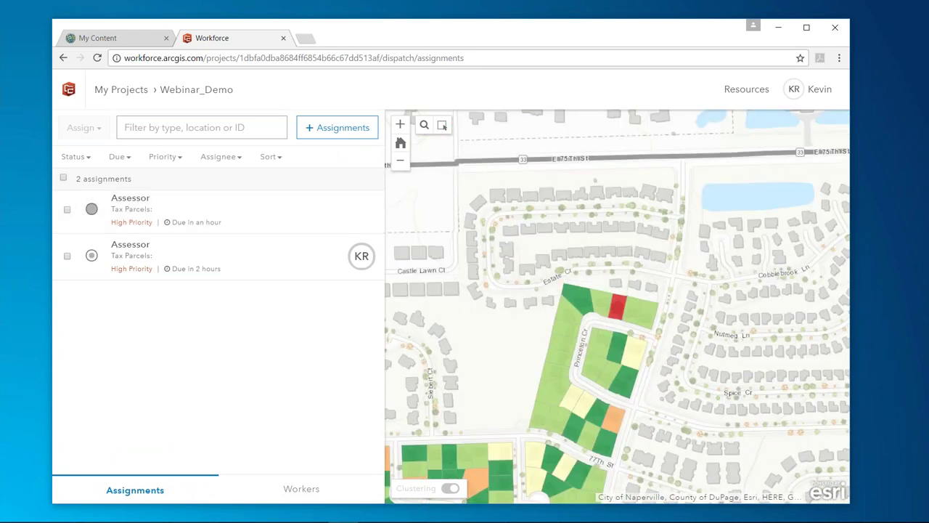
{"action": "left_click", "coordinate": [221, 161]}
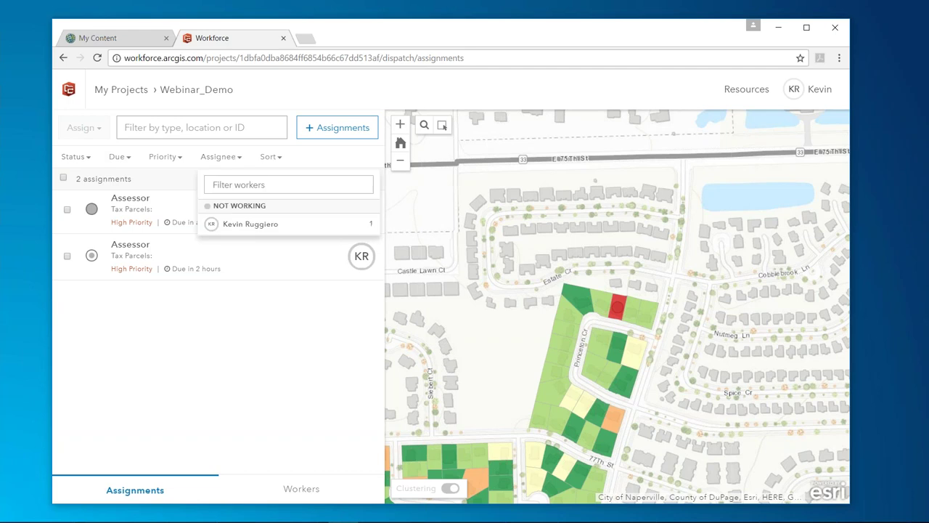
Filter the assignments by the listed mobile worker, and remove the filter after viewing that worker's assignments.
{"action": "left_click", "coordinate": [227, 224]}
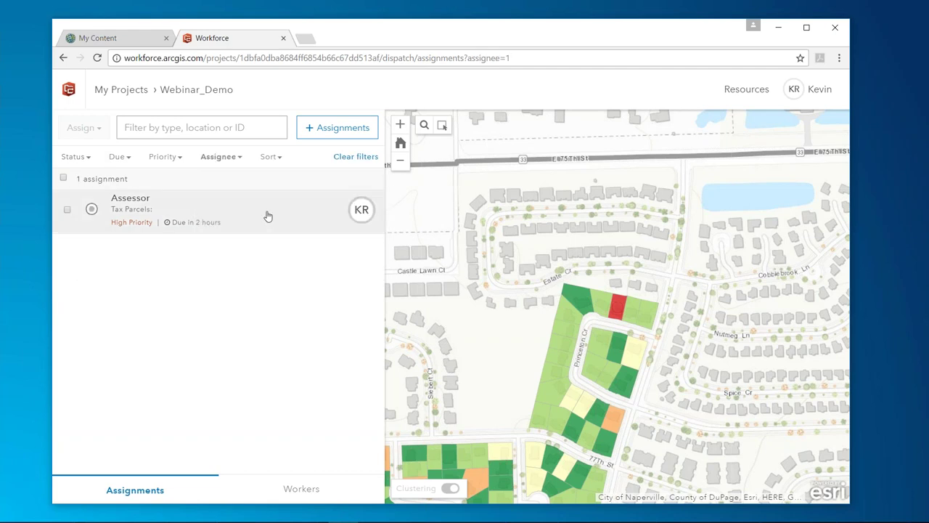
{"action": "left_click", "coordinate": [228, 154]}
{"action": "left_click", "coordinate": [227, 210]}
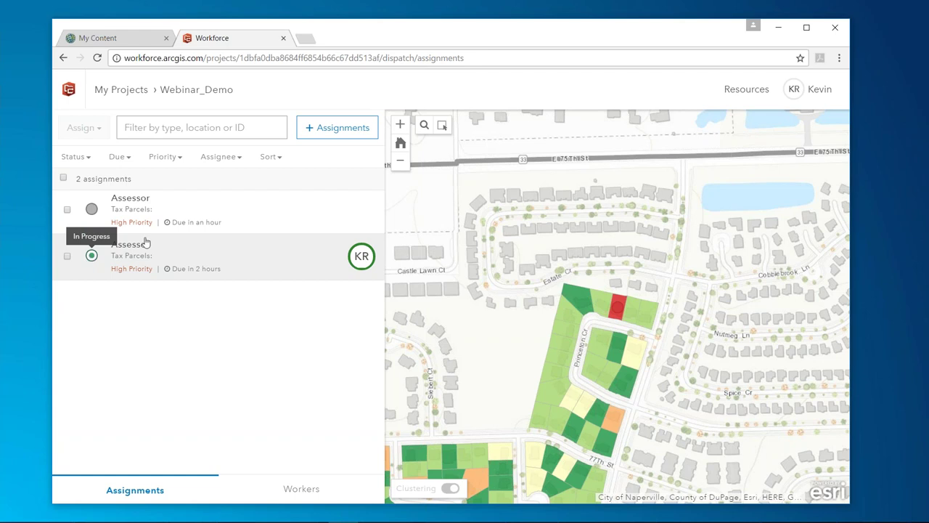
Check the status of the Assessor assignment given to the mobile worker and examine the parcels around the assignments on the map.
{"action": "mouse_move", "coordinate": [329, 257]}
{"action": "left_click", "coordinate": [93, 258]}
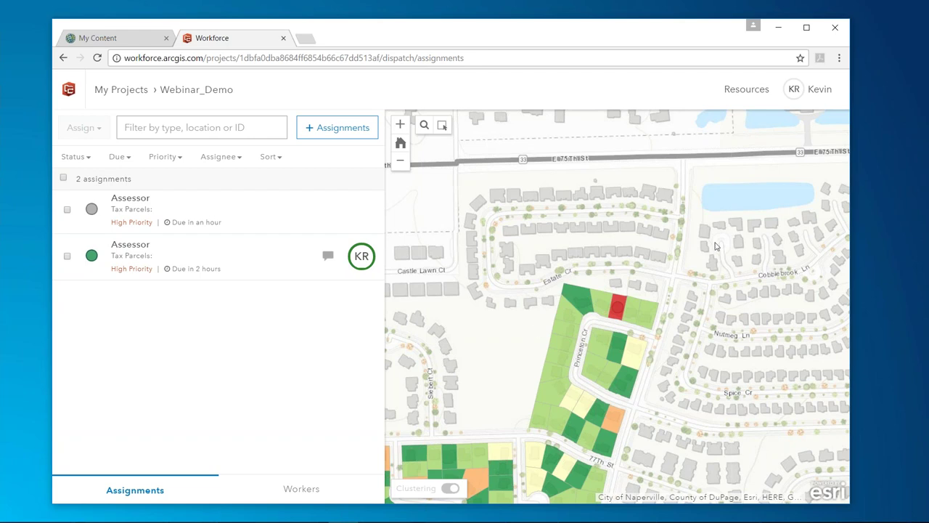
{"action": "left_click_drag", "start_coordinate": [537, 331], "coordinate": [536, 331]}
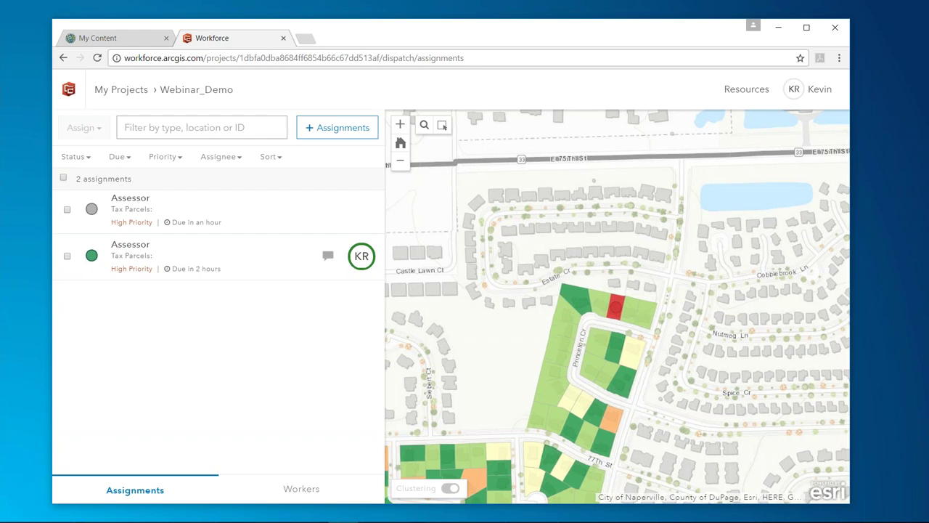
{"action": "scroll", "coordinate": [619, 299], "scroll_direction": "up", "scroll_amount": 1}
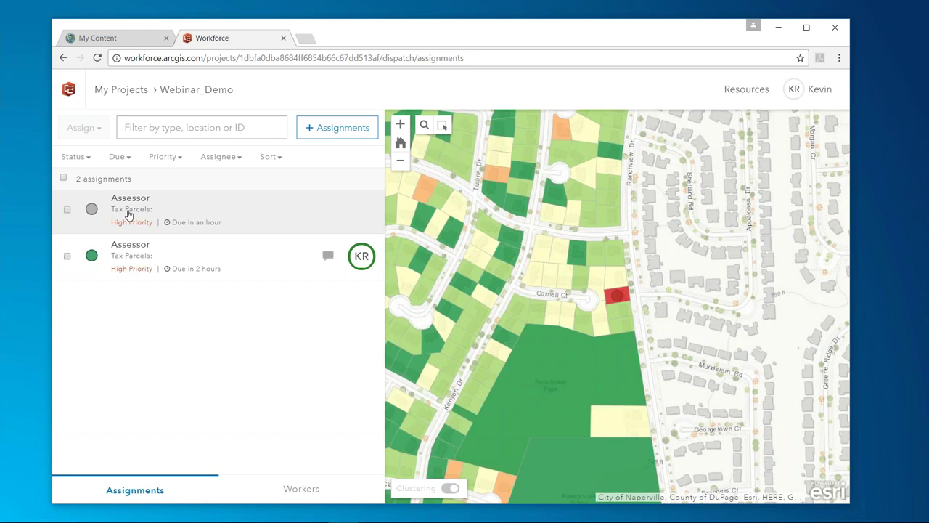
Review the available status, due date, priority and assignee filters and the sort options for the assignments list.
{"action": "left_click", "coordinate": [83, 158]}
{"action": "left_click", "coordinate": [184, 400]}
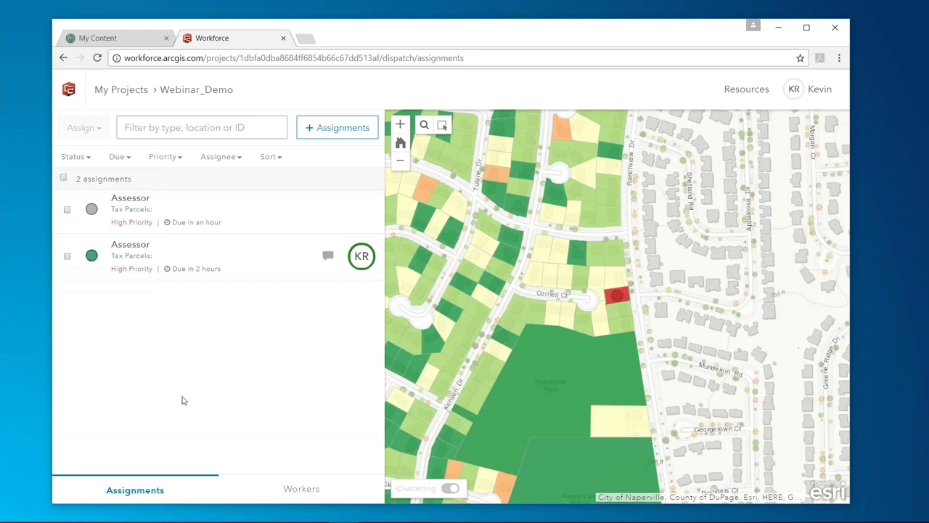
{"action": "left_click", "coordinate": [122, 159]}
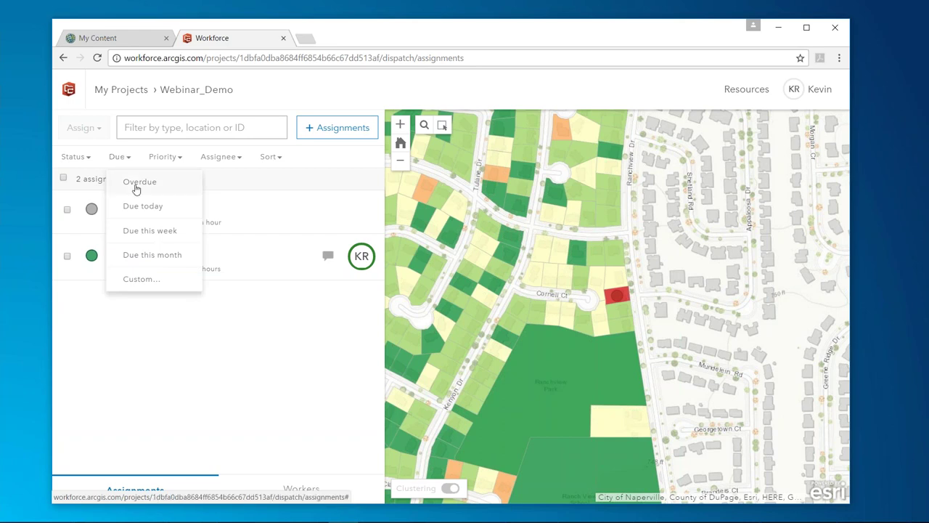
{"action": "left_click", "coordinate": [169, 159]}
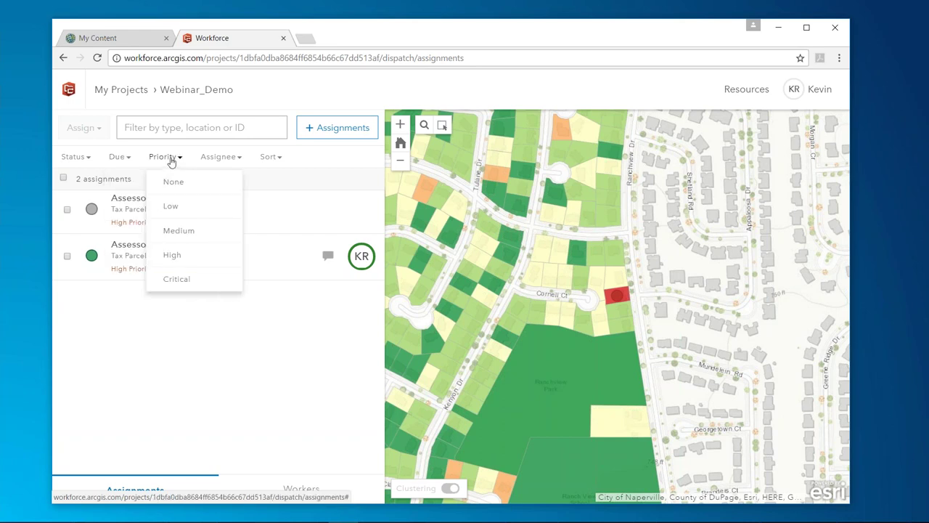
{"action": "left_click", "coordinate": [220, 159]}
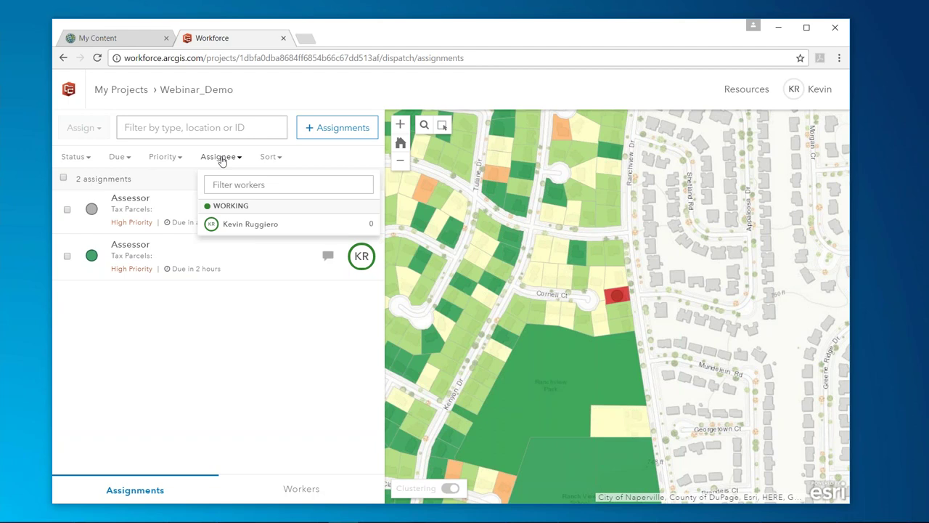
{"action": "left_click", "coordinate": [291, 160]}
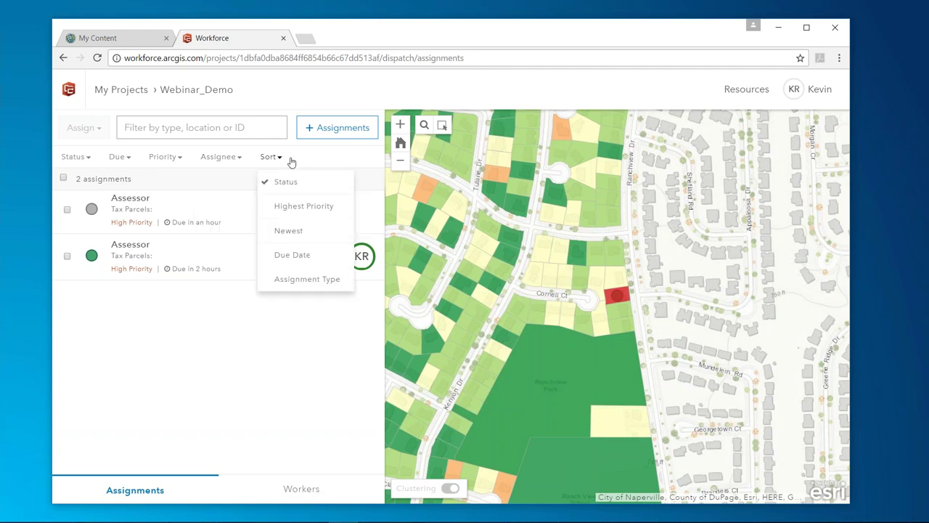
{"action": "left_click", "coordinate": [177, 364]}
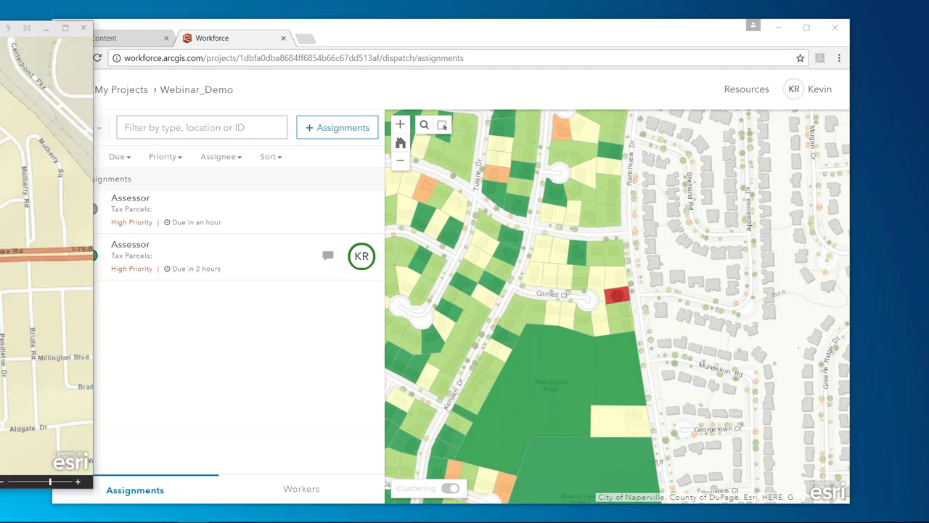
Switch to the Assessor's Office Work Status dashboard and inspect its appraiser workload and appraisal status charts.
{"action": "left_click_drag", "start_coordinate": [0, 34], "coordinate": [567, 37]}
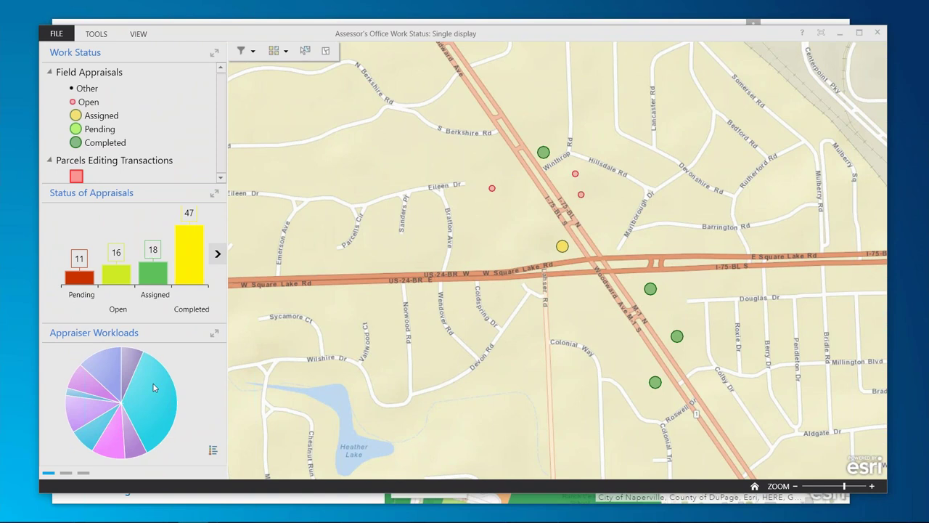
{"action": "mouse_move", "coordinate": [131, 368]}
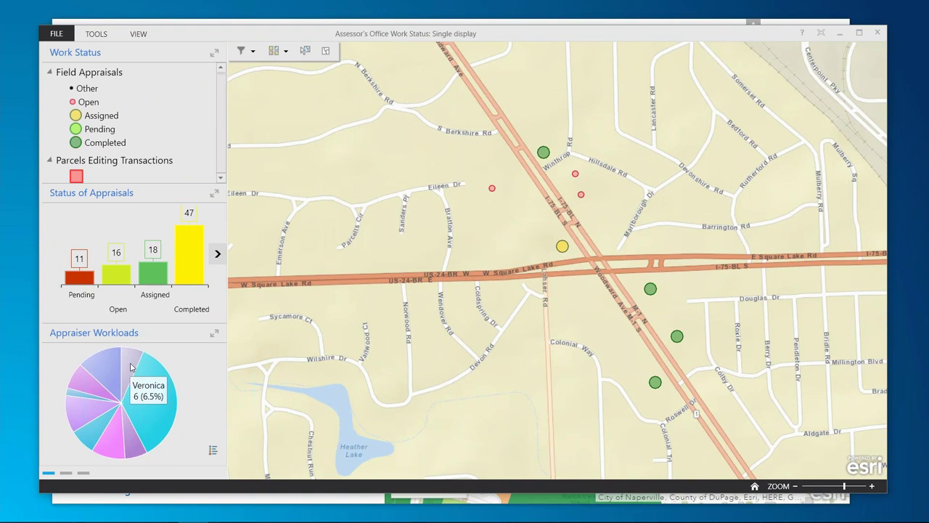
{"action": "mouse_move", "coordinate": [87, 392]}
{"action": "mouse_move", "coordinate": [83, 414]}
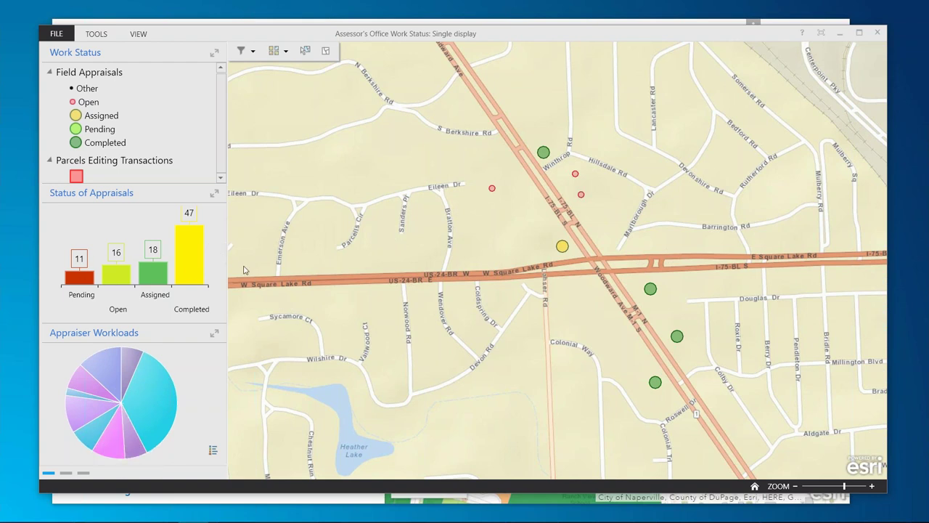
{"action": "mouse_move", "coordinate": [81, 283]}
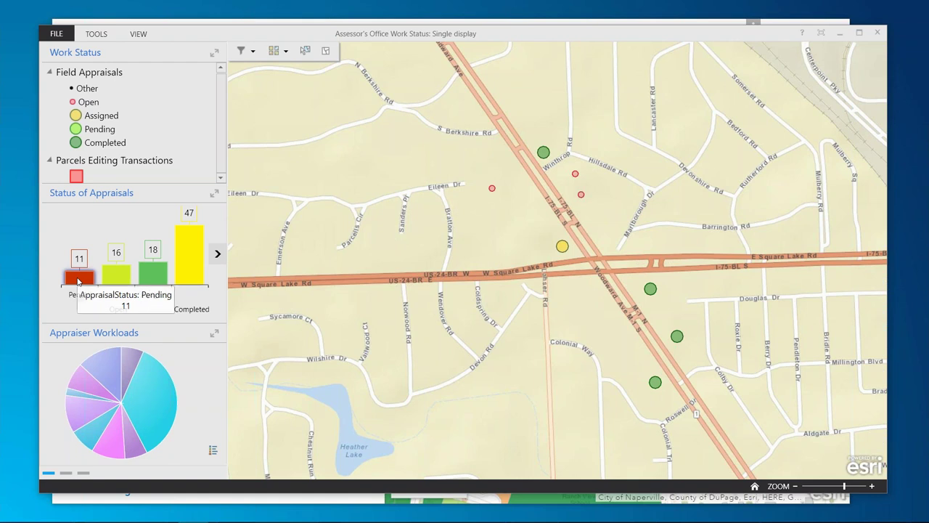
{"action": "mouse_move", "coordinate": [122, 279]}
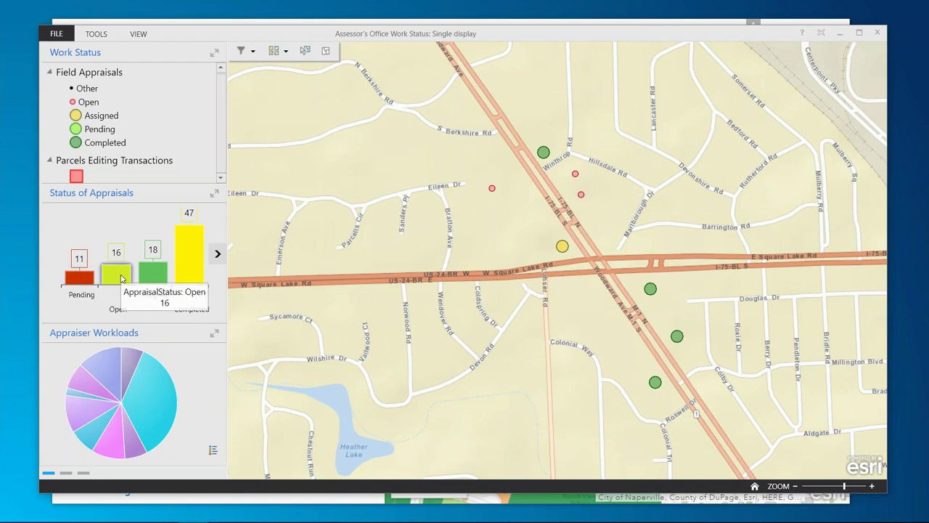
{"action": "mouse_move", "coordinate": [154, 275]}
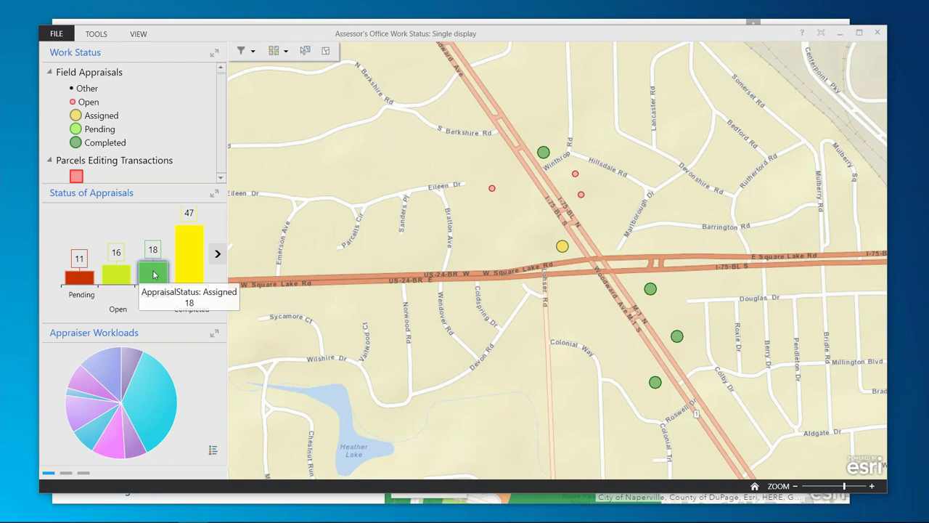
{"action": "mouse_move", "coordinate": [192, 265]}
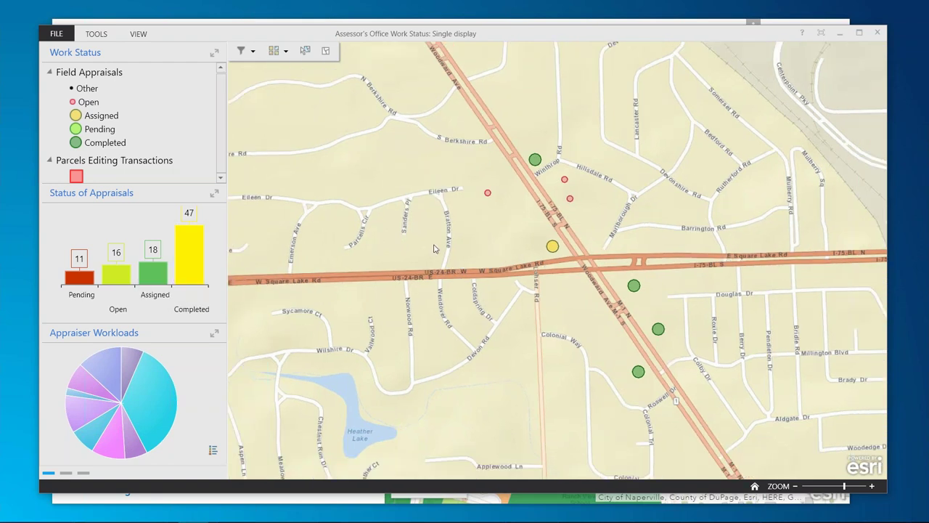
Look over the field appraisals across the wider Bloomfield area and change the dashboard map's basemap to aerial imagery.
{"action": "scroll", "coordinate": [434, 248], "scroll_direction": "down", "scroll_amount": 2}
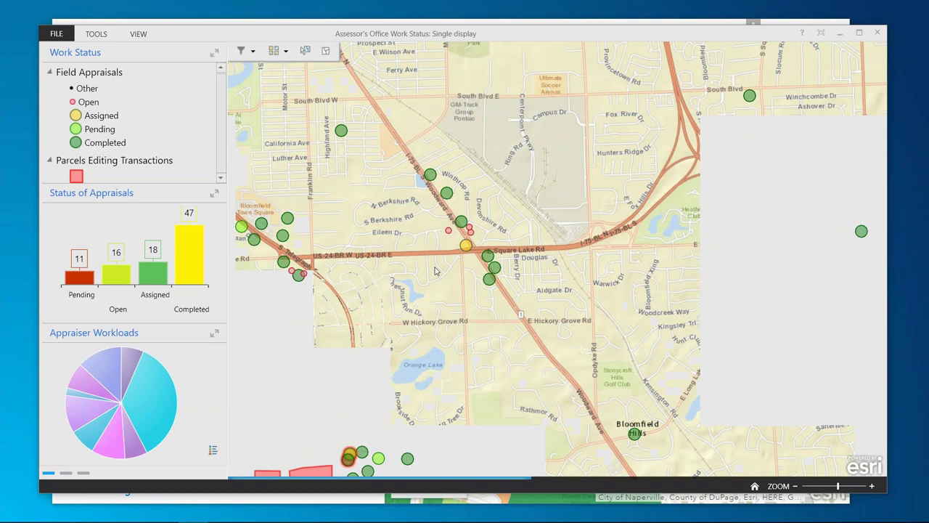
{"action": "left_click_drag", "start_coordinate": [510, 297], "coordinate": [558, 209]}
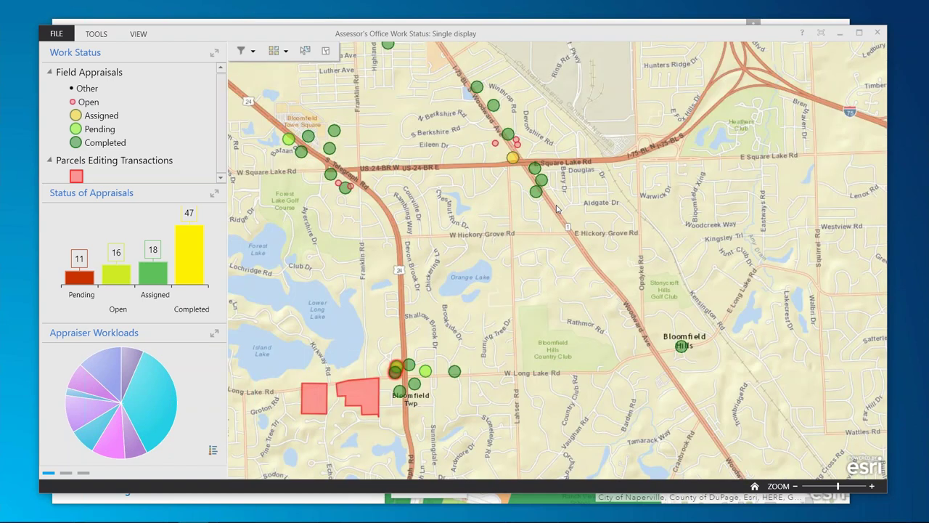
{"action": "left_click_drag", "start_coordinate": [558, 209], "coordinate": [592, 363]}
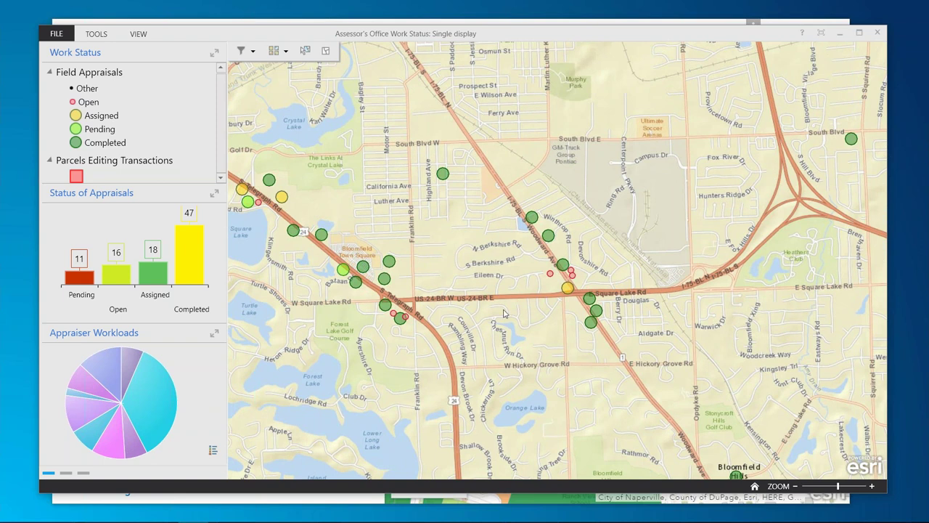
{"action": "left_click", "coordinate": [284, 53]}
{"action": "left_click", "coordinate": [296, 95]}
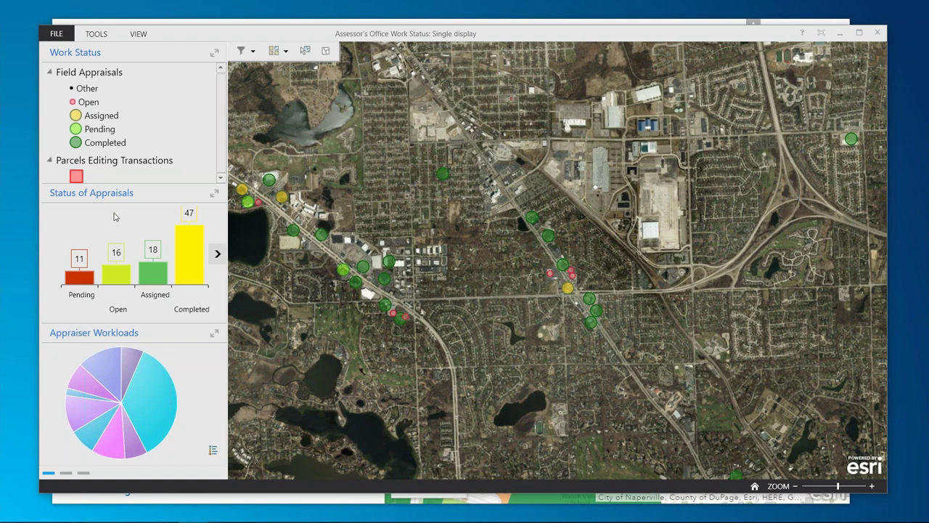
Review the dashboard's Appraisals list with the selected appraisal's details, and bring up the Property Transactions list.
{"action": "left_click", "coordinate": [67, 476]}
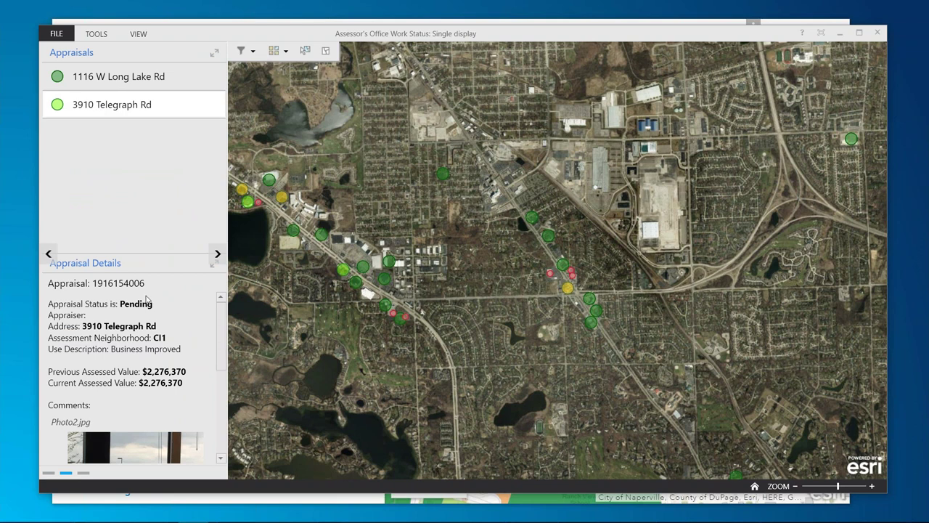
{"action": "left_click_drag", "start_coordinate": [220, 327], "coordinate": [220, 388]}
{"action": "scroll", "coordinate": [136, 418], "scroll_direction": "up", "scroll_amount": 3}
{"action": "left_click", "coordinate": [84, 474]}
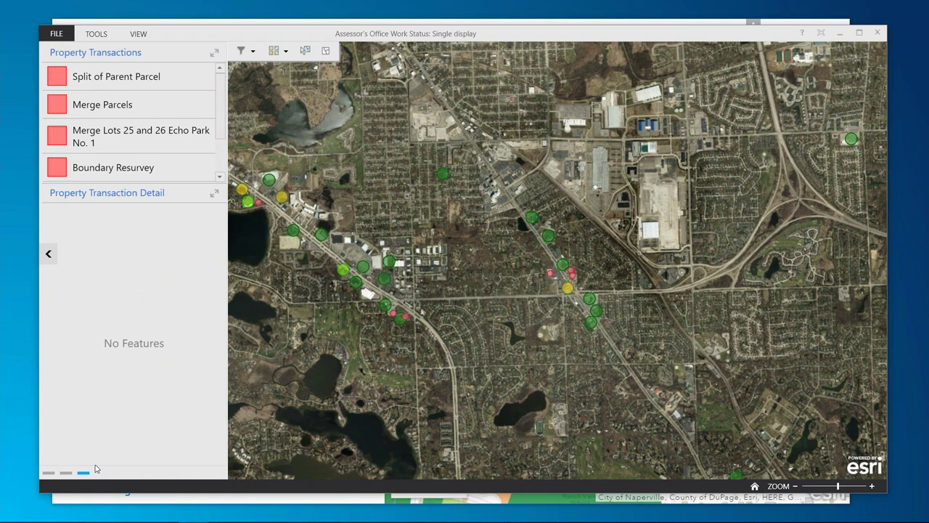